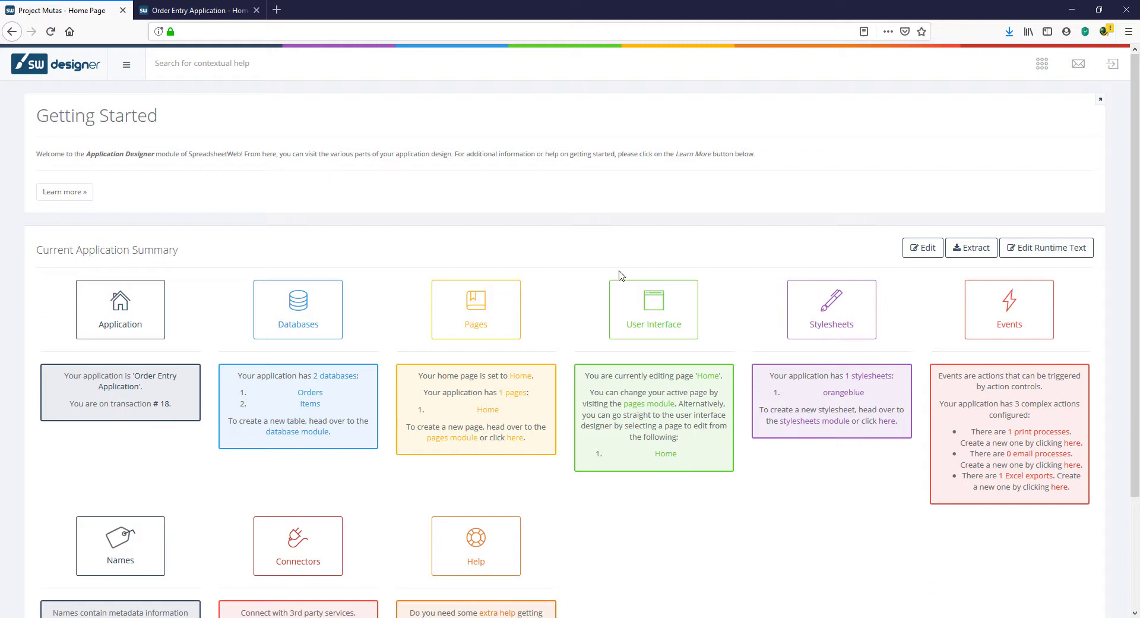
Step: Return to the Control Panel and open the Order Entry Application's saved records (Green Tea Cafe, XYZ Industries)
{"action": "left_click", "coordinate": [1119, 73]}
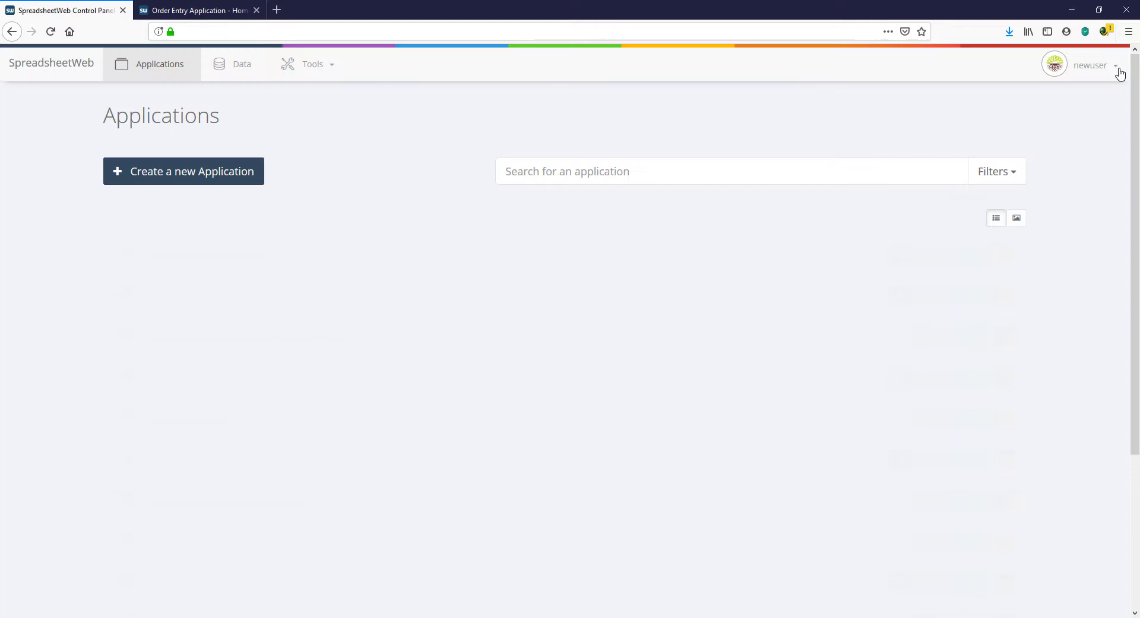
{"action": "left_click", "coordinate": [902, 255]}
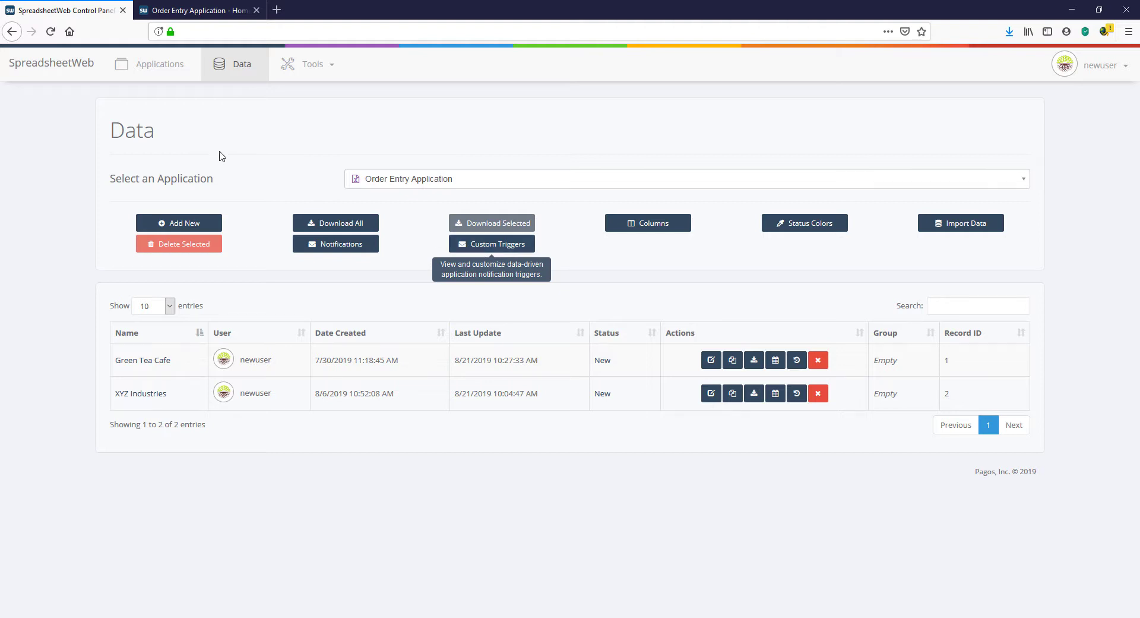
{"action": "left_click", "coordinate": [196, 10]}
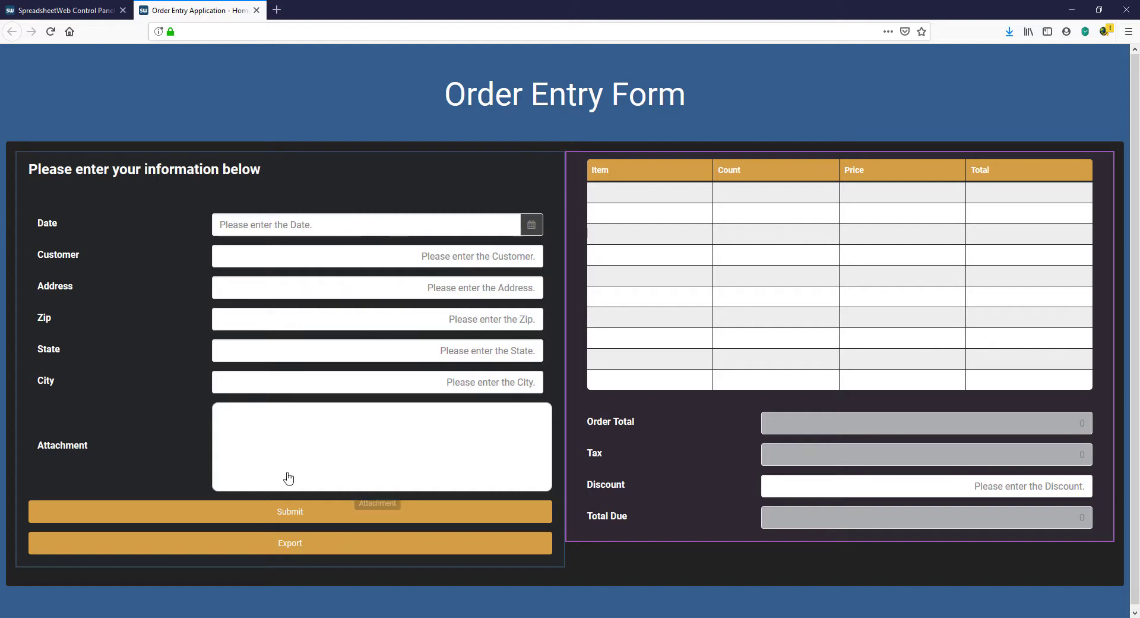
Step: Open the Order Entry Application in the Designer and start adding a new email process
{"action": "left_click", "coordinate": [69, 10]}
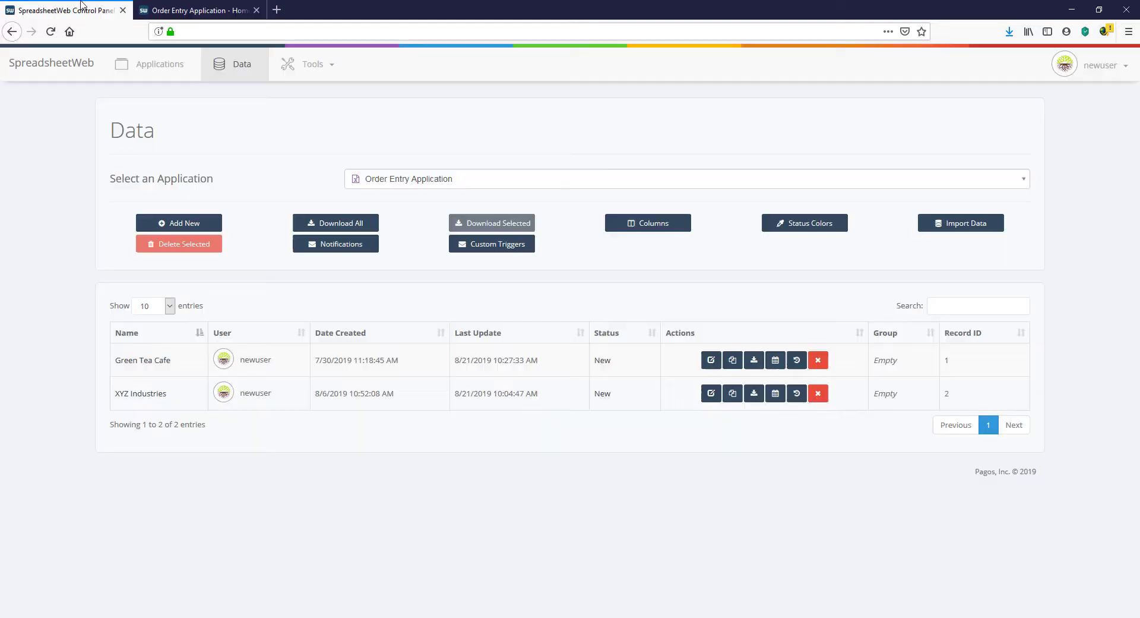
{"action": "left_click", "coordinate": [149, 70]}
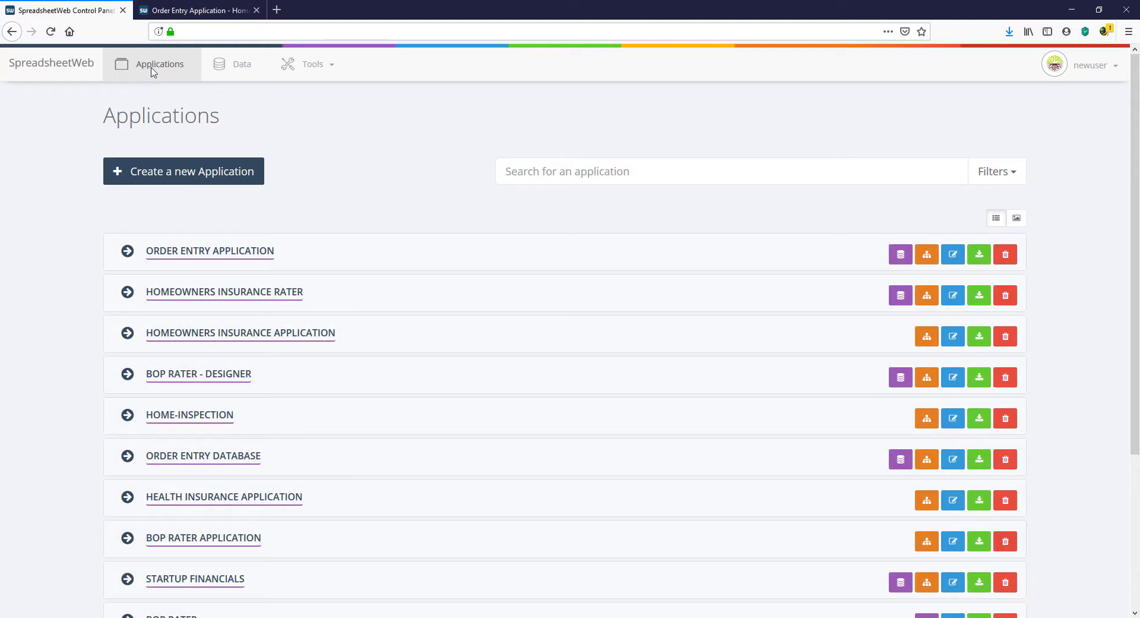
{"action": "left_click", "coordinate": [926, 255]}
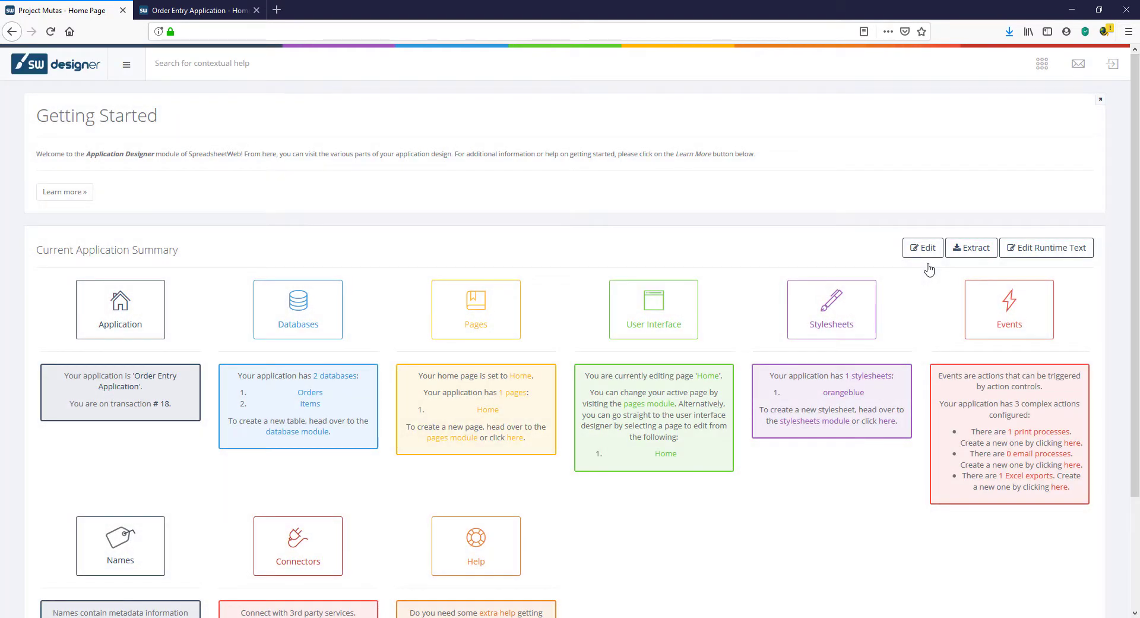
{"action": "left_click", "coordinate": [1044, 455]}
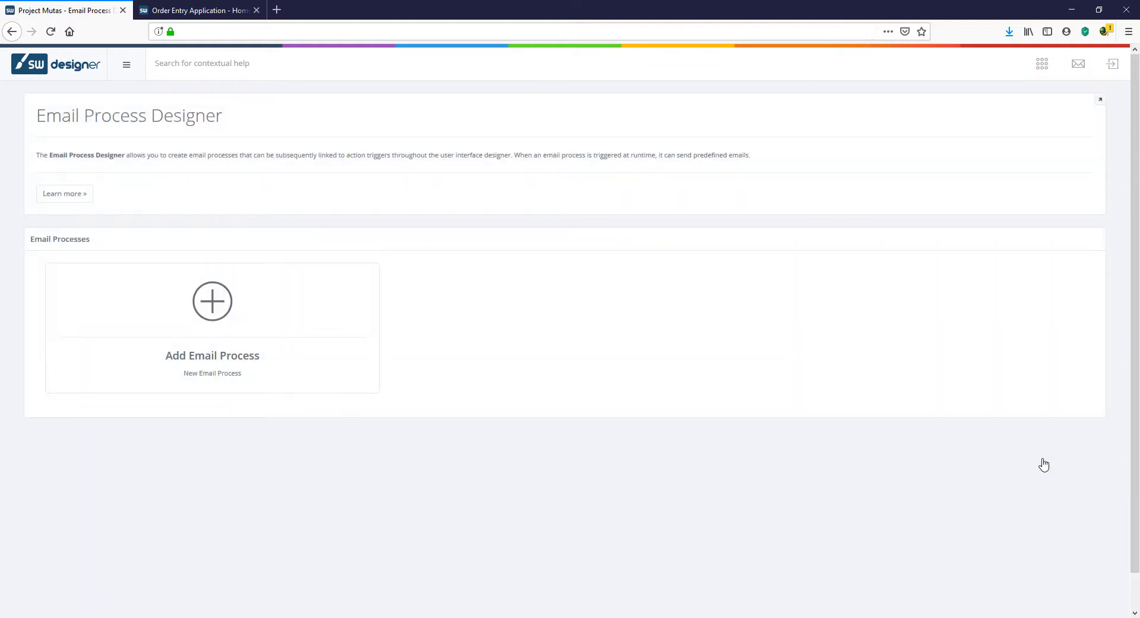
{"action": "left_click", "coordinate": [220, 292]}
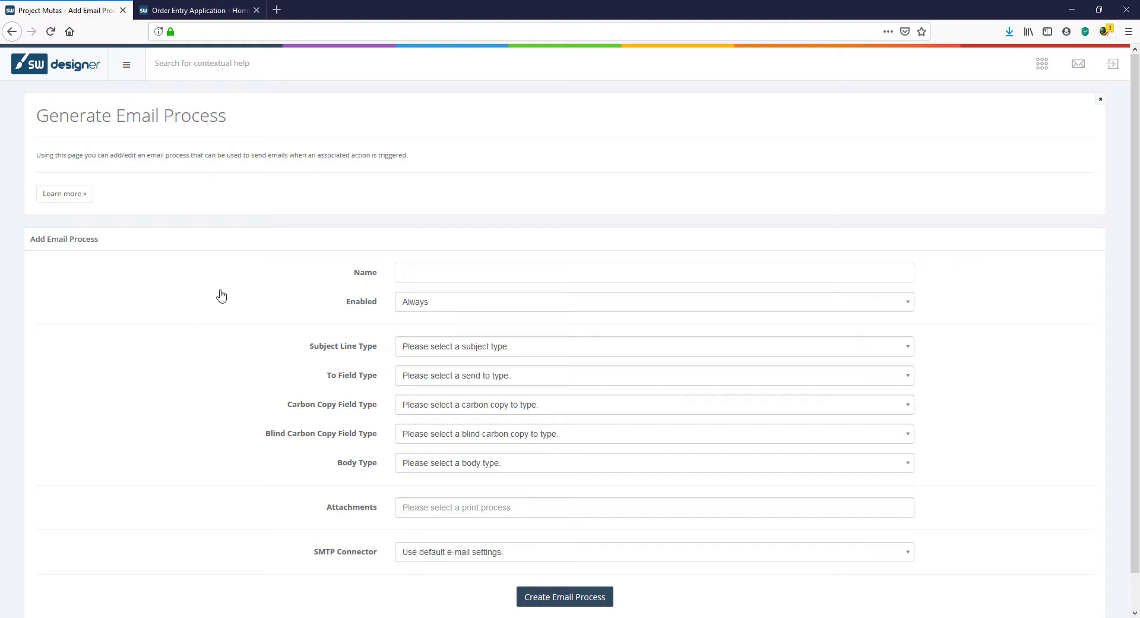
Step: Name the email process 'New Record Submitted'
{"action": "left_click", "coordinate": [419, 272]}
{"action": "type", "text": "New Record Submitted"}
{"action": "scroll", "coordinate": [421, 288], "scroll_direction": "down", "scroll_amount": 1}
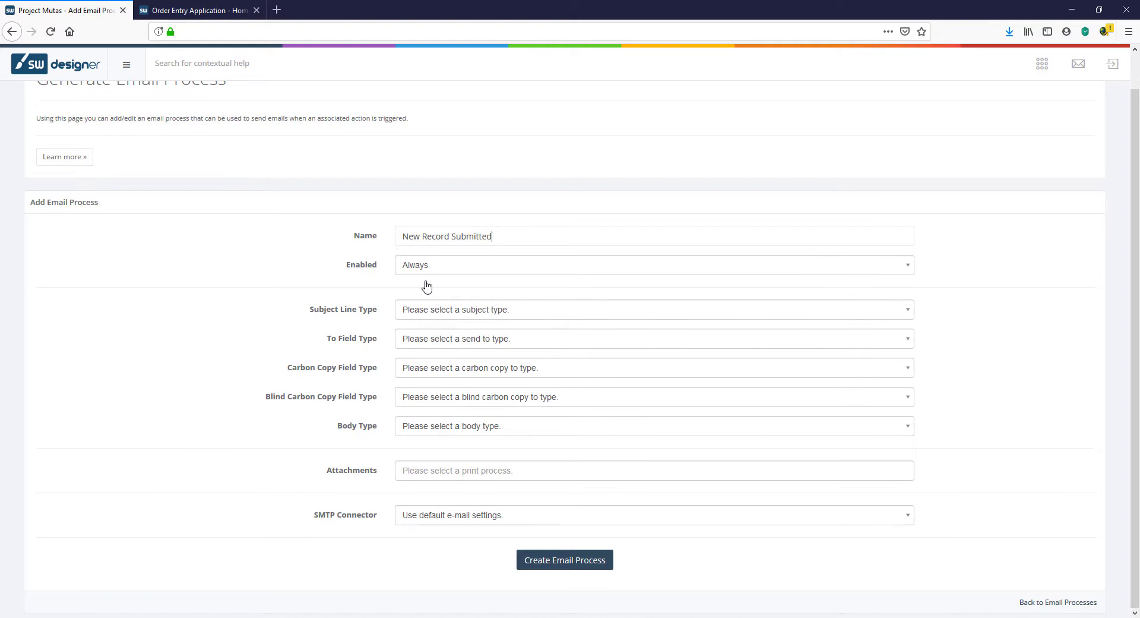
Step: Set a static subject line 'A New Order has been created'
{"action": "left_click", "coordinate": [432, 309]}
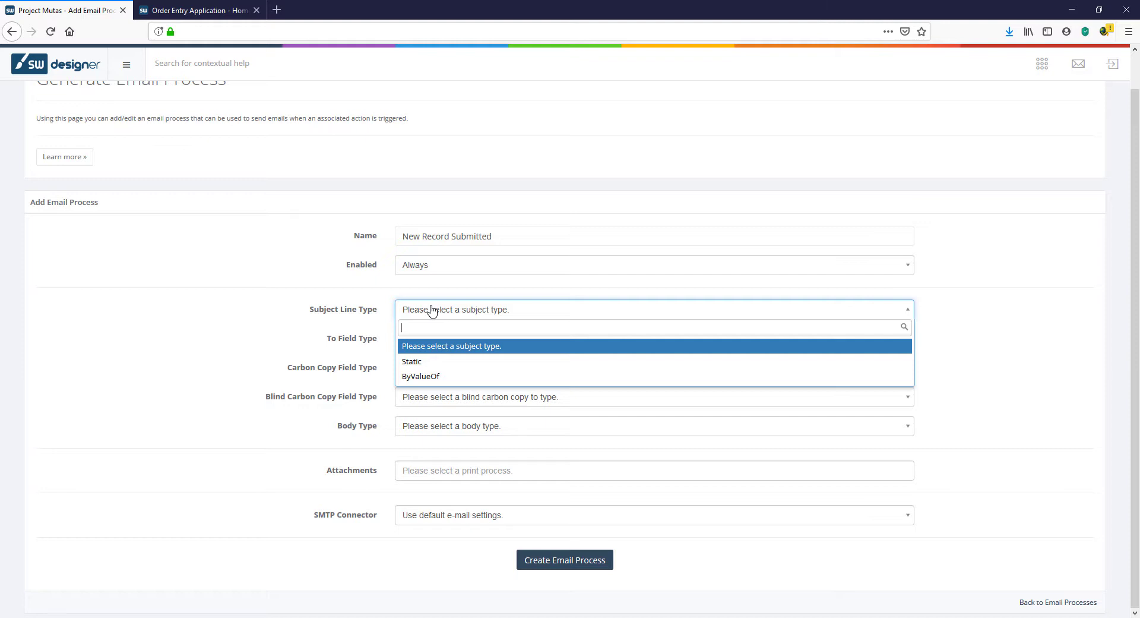
{"action": "left_click", "coordinate": [428, 362]}
{"action": "left_click", "coordinate": [434, 316]}
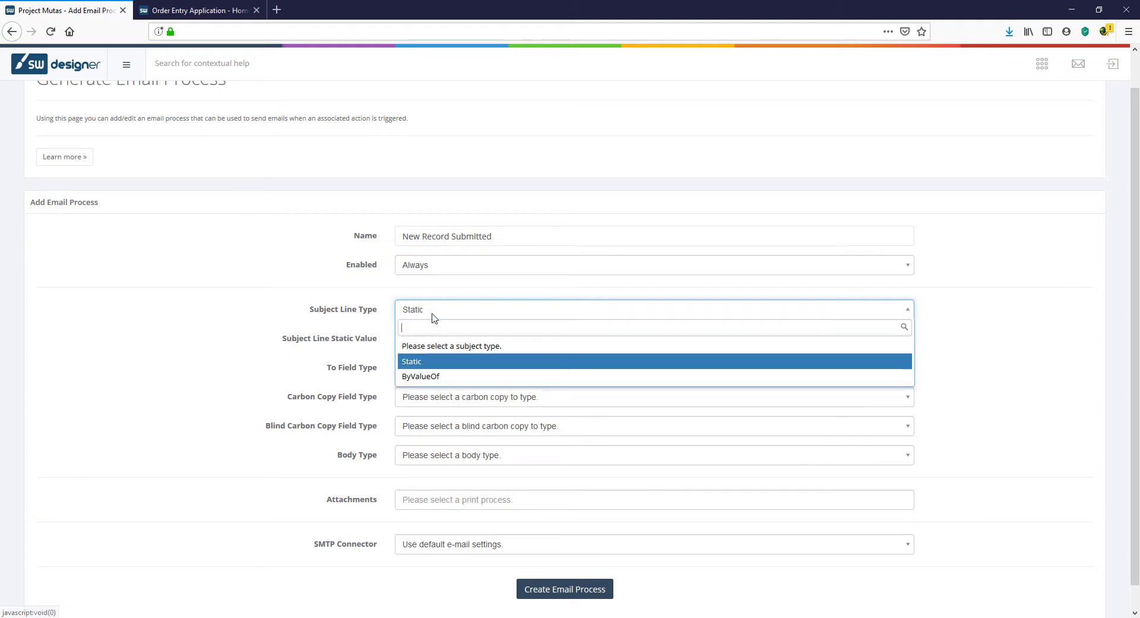
{"action": "left_click", "coordinate": [432, 376]}
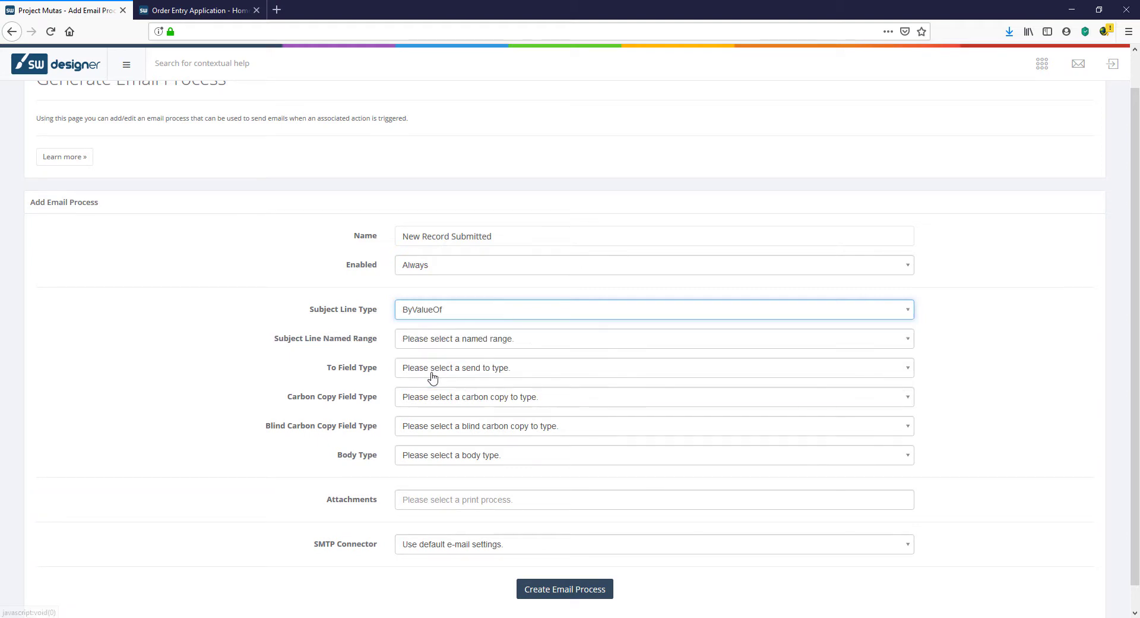
{"action": "left_click", "coordinate": [440, 342]}
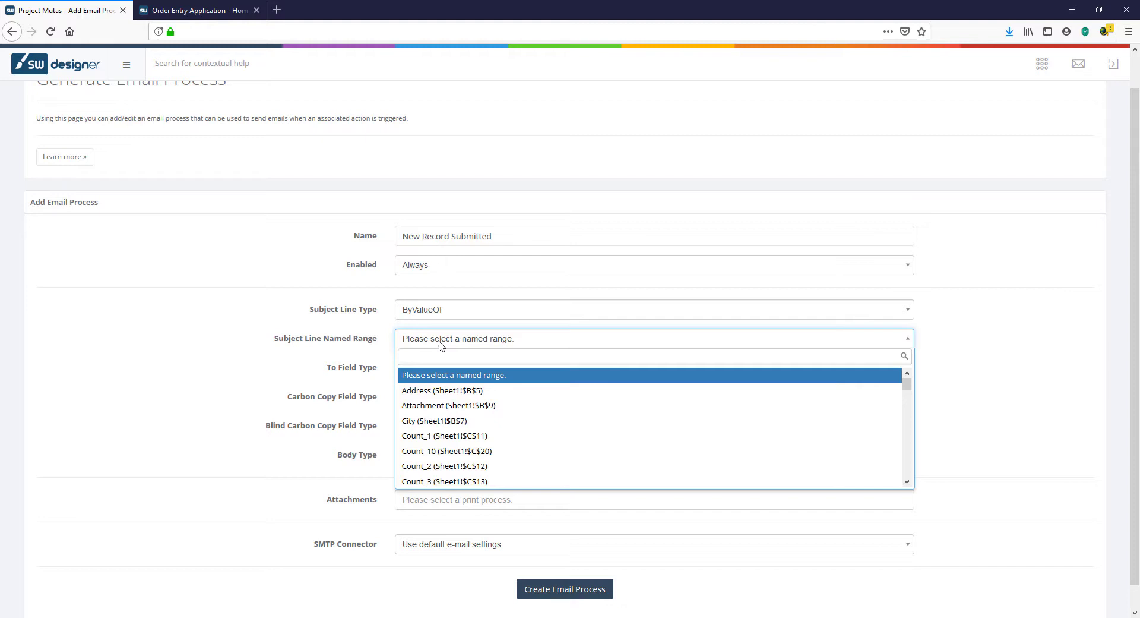
{"action": "left_click", "coordinate": [441, 342]}
{"action": "left_click", "coordinate": [444, 313]}
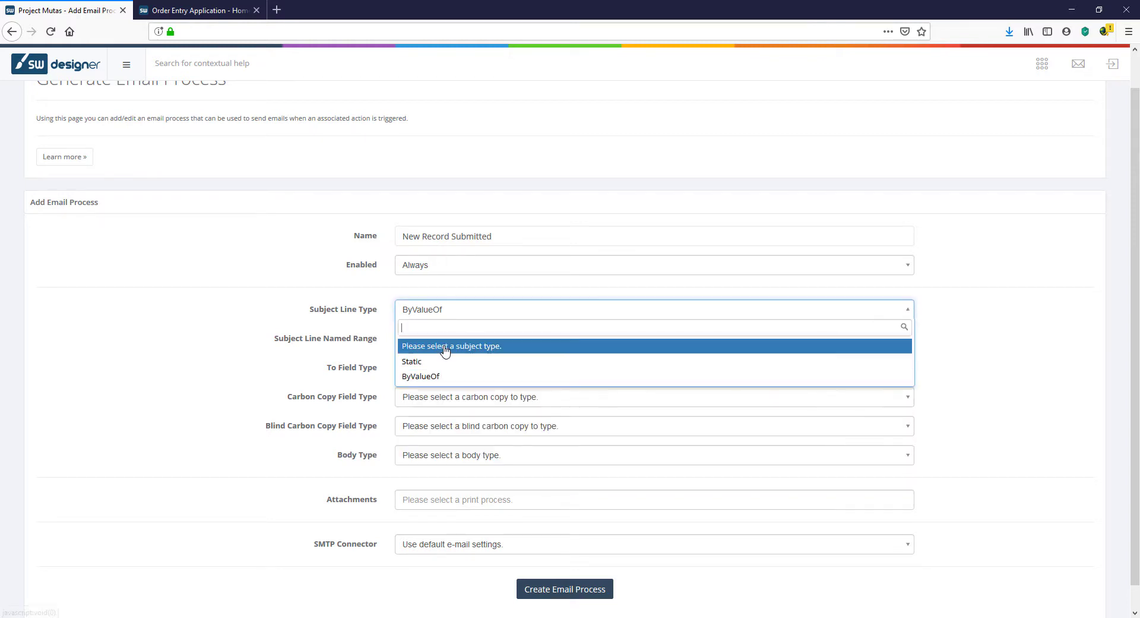
{"action": "left_click", "coordinate": [446, 363]}
{"action": "left_click", "coordinate": [443, 339]}
{"action": "type", "text": "A New Order has been created"}
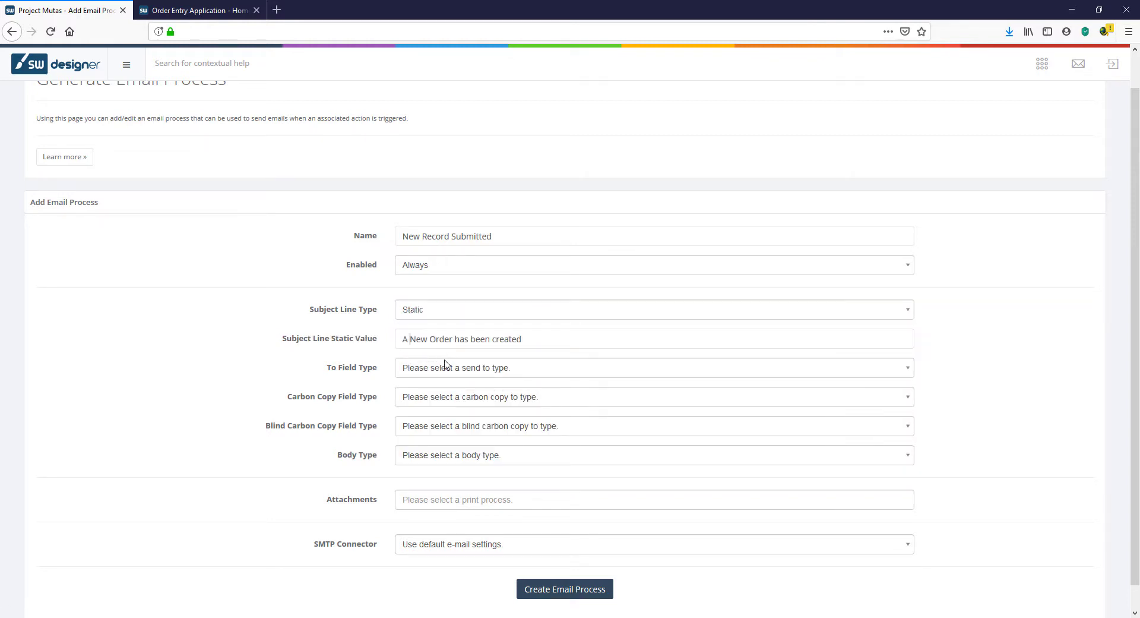
Step: Address the email to the static recipient manager
{"action": "left_click", "coordinate": [446, 367]}
{"action": "left_click", "coordinate": [440, 419]}
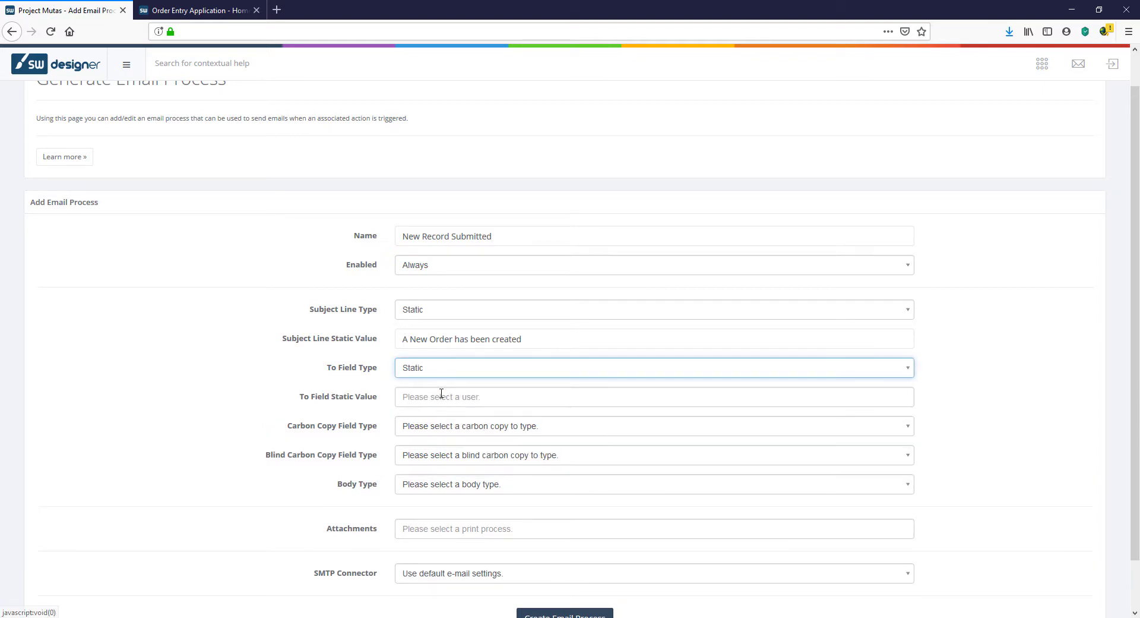
{"action": "left_click", "coordinate": [441, 395]}
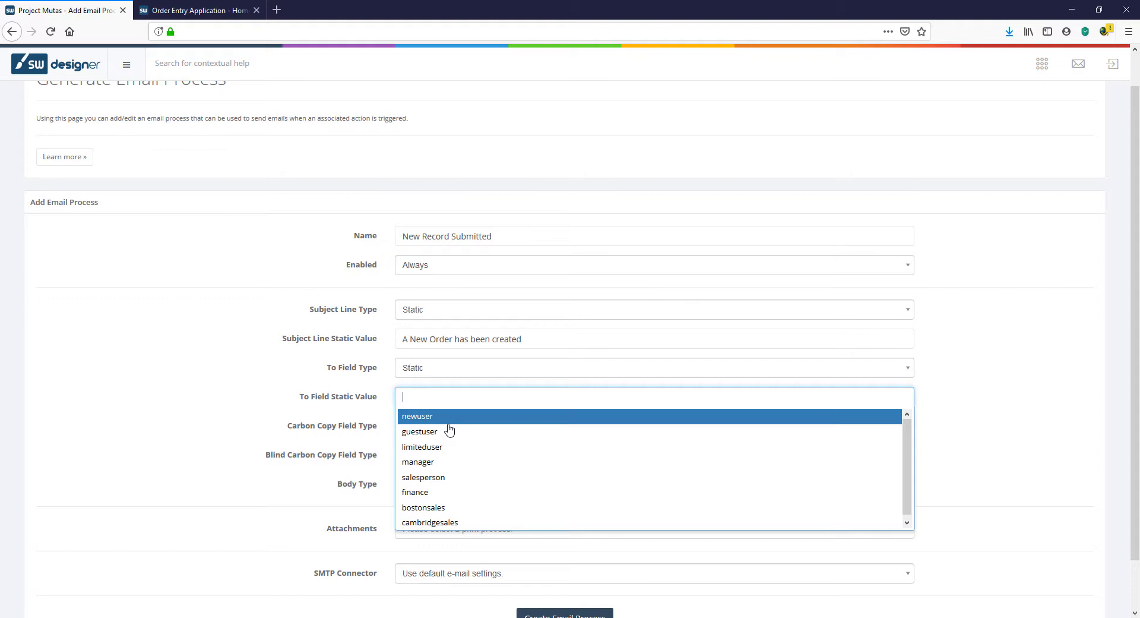
{"action": "left_click", "coordinate": [466, 468]}
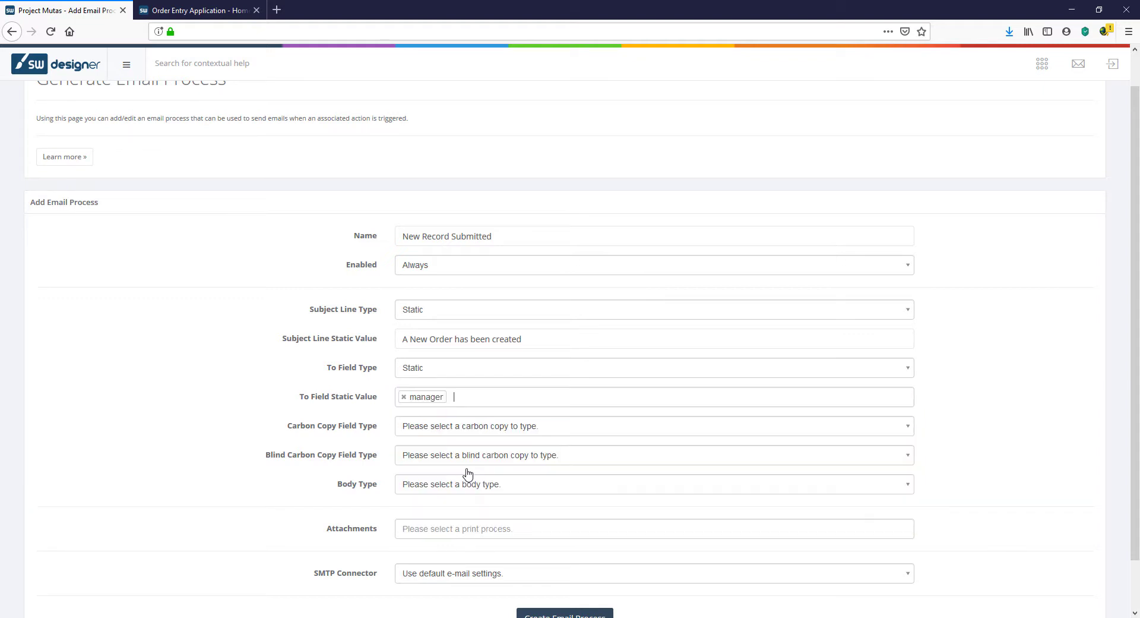
{"action": "left_click", "coordinate": [468, 470]}
Step: Set both Carbon Copy and Blind Carbon Copy to None
{"action": "scroll", "coordinate": [467, 472], "scroll_direction": "down", "scroll_amount": 2}
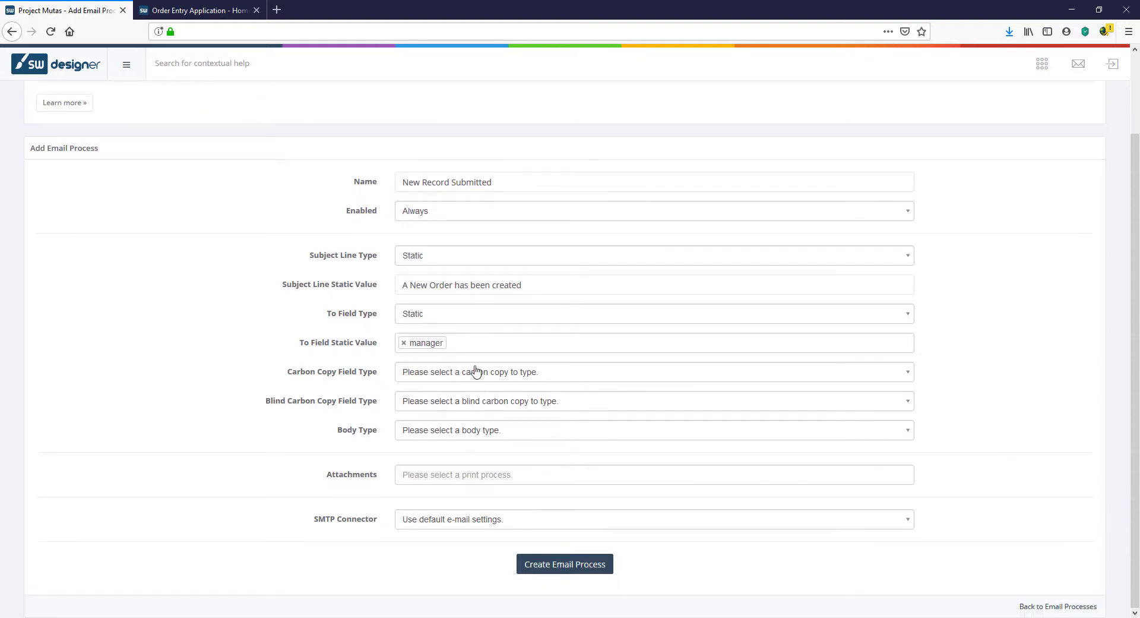
{"action": "left_click", "coordinate": [475, 372]}
{"action": "left_click", "coordinate": [463, 422]}
{"action": "left_click", "coordinate": [470, 402]}
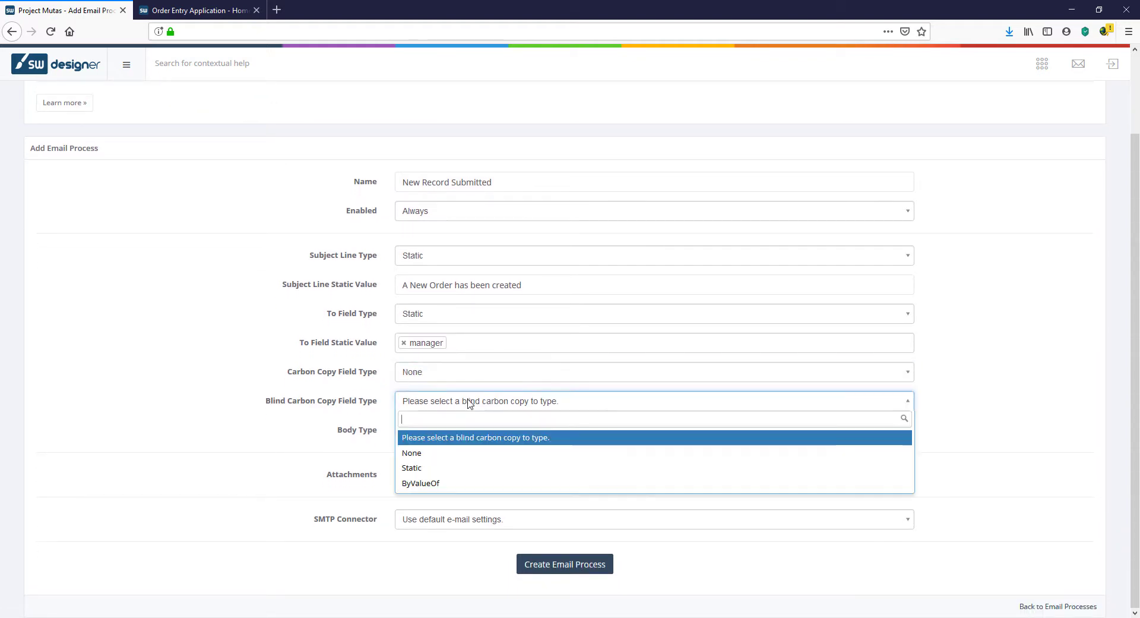
{"action": "left_click", "coordinate": [462, 453]}
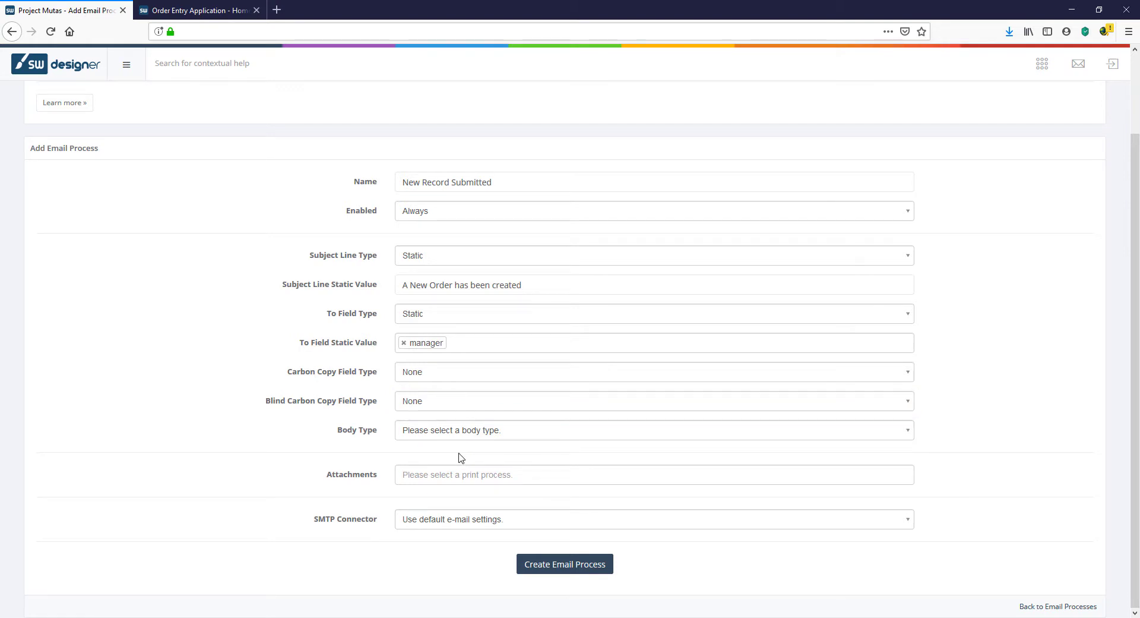
{"action": "left_click", "coordinate": [463, 432]}
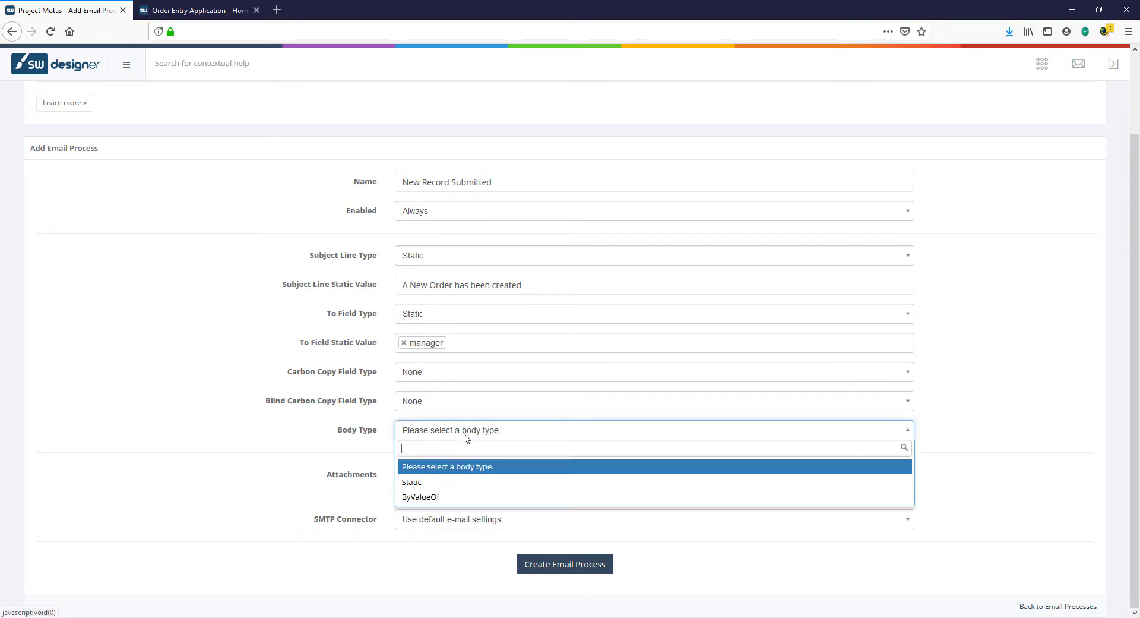
Step: Make the email body static and paste in the body message
{"action": "left_click", "coordinate": [460, 485]}
{"action": "scroll", "coordinate": [459, 484], "scroll_direction": "down", "scroll_amount": 3}
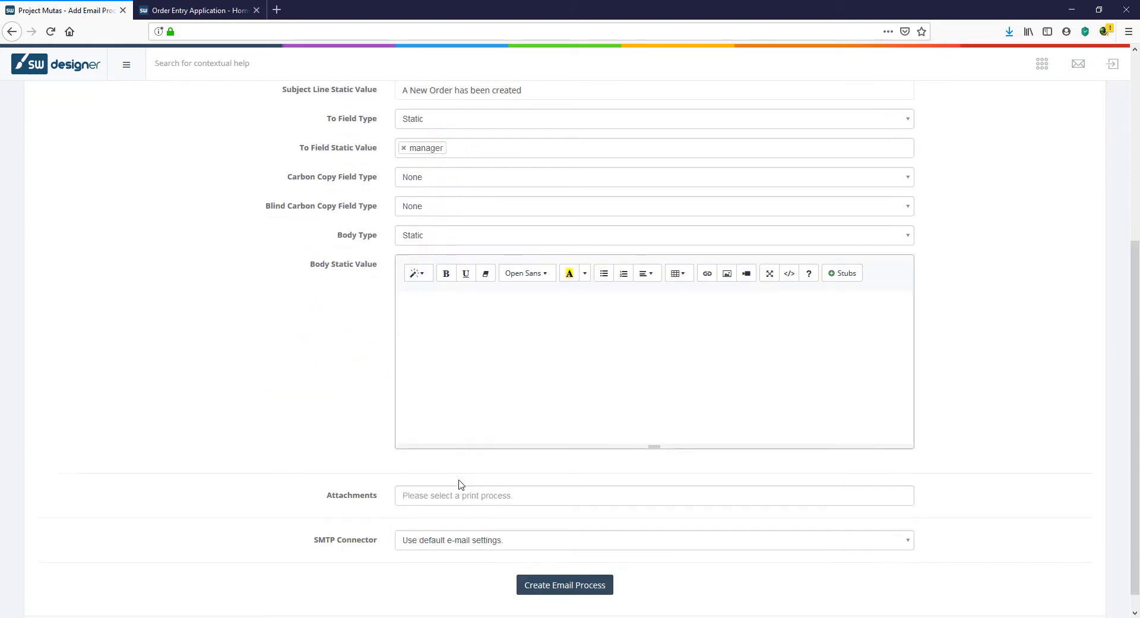
{"action": "type", "text": "A new order entry has been entered into the system. Please review it from the Data page."}
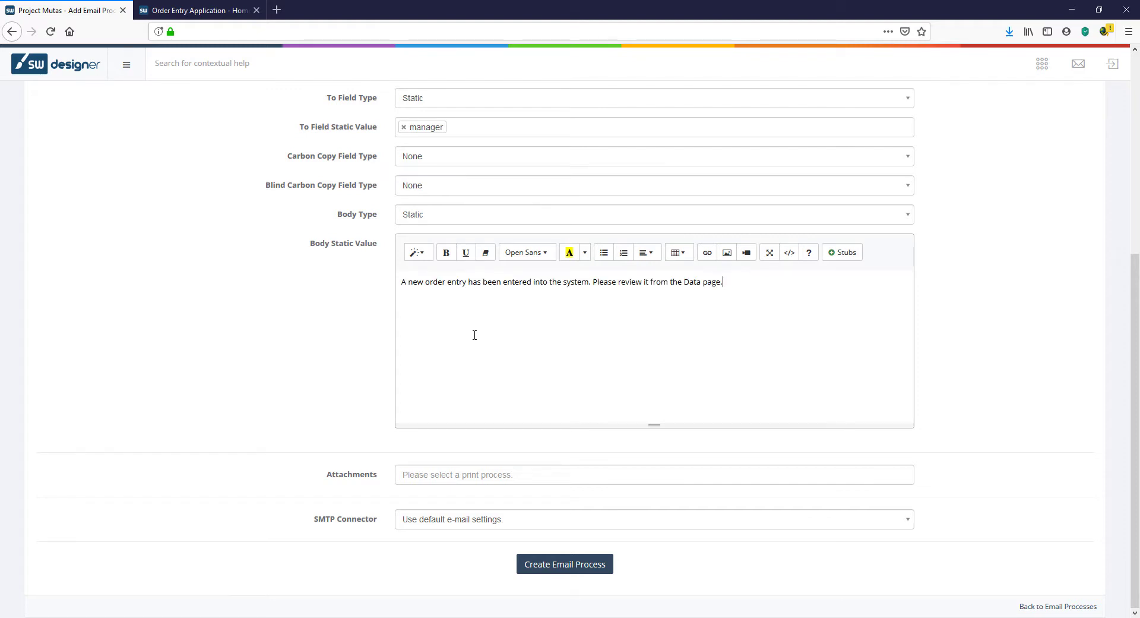
Step: Insert a Customer named-range stub into the body using Pull format from Excel
{"action": "left_click", "coordinate": [831, 261]}
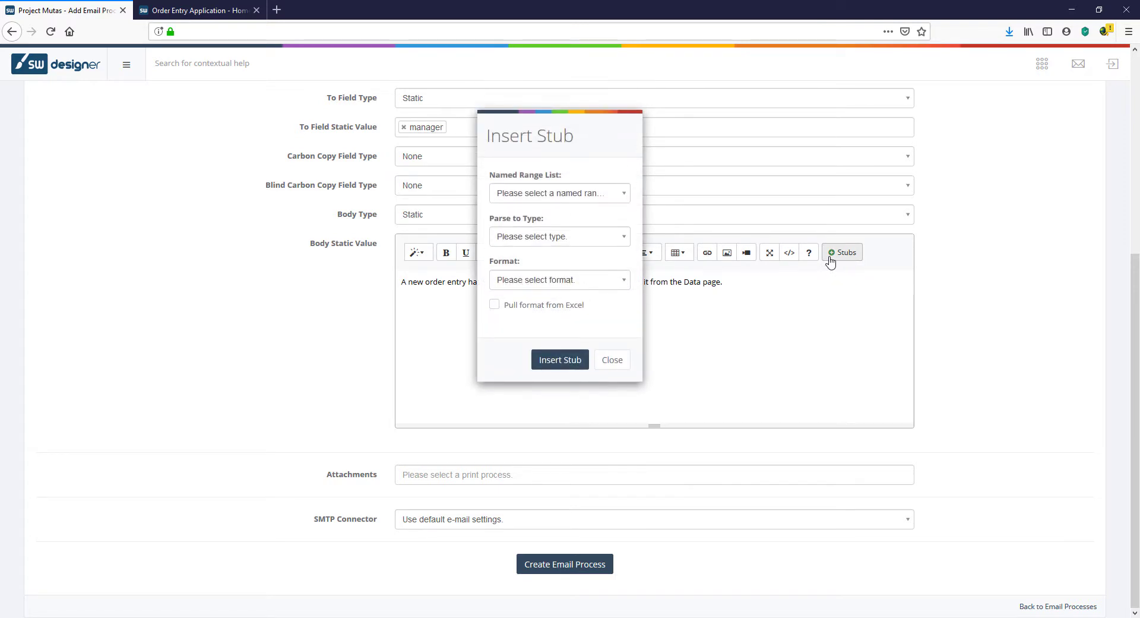
{"action": "left_click", "coordinate": [599, 200]}
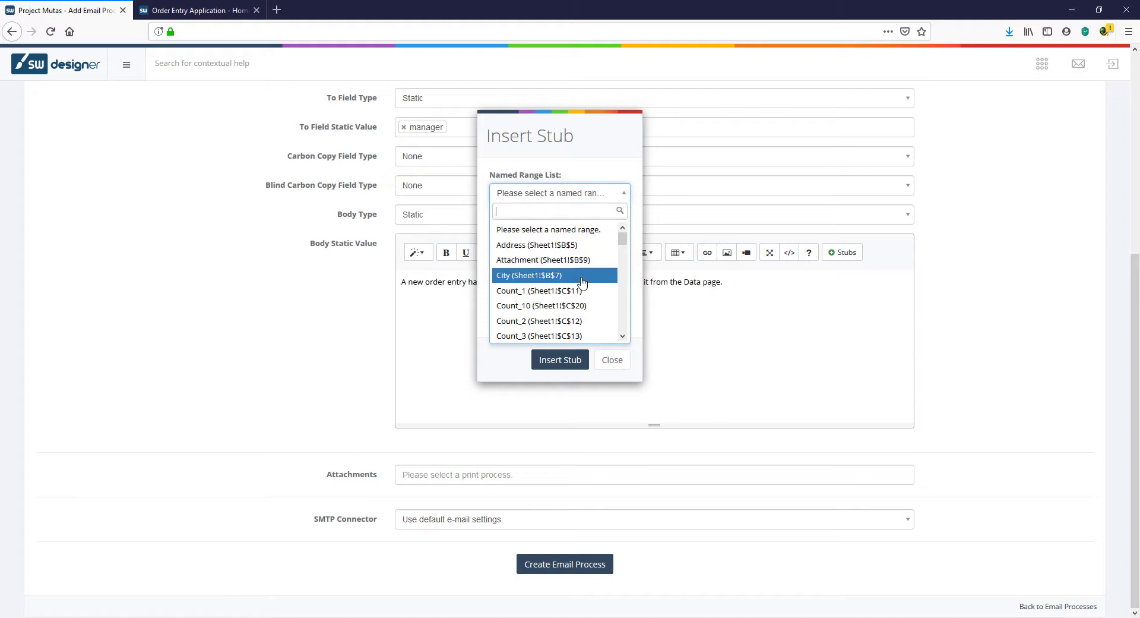
{"action": "scroll", "coordinate": [582, 282], "scroll_direction": "down", "scroll_amount": 5}
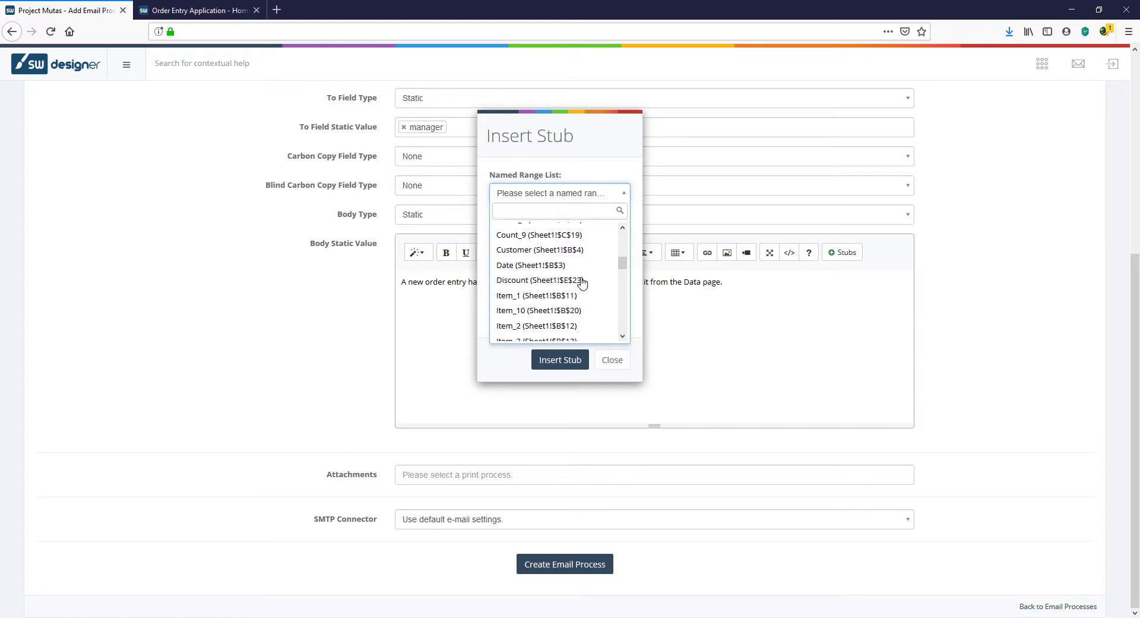
{"action": "left_click", "coordinate": [577, 250]}
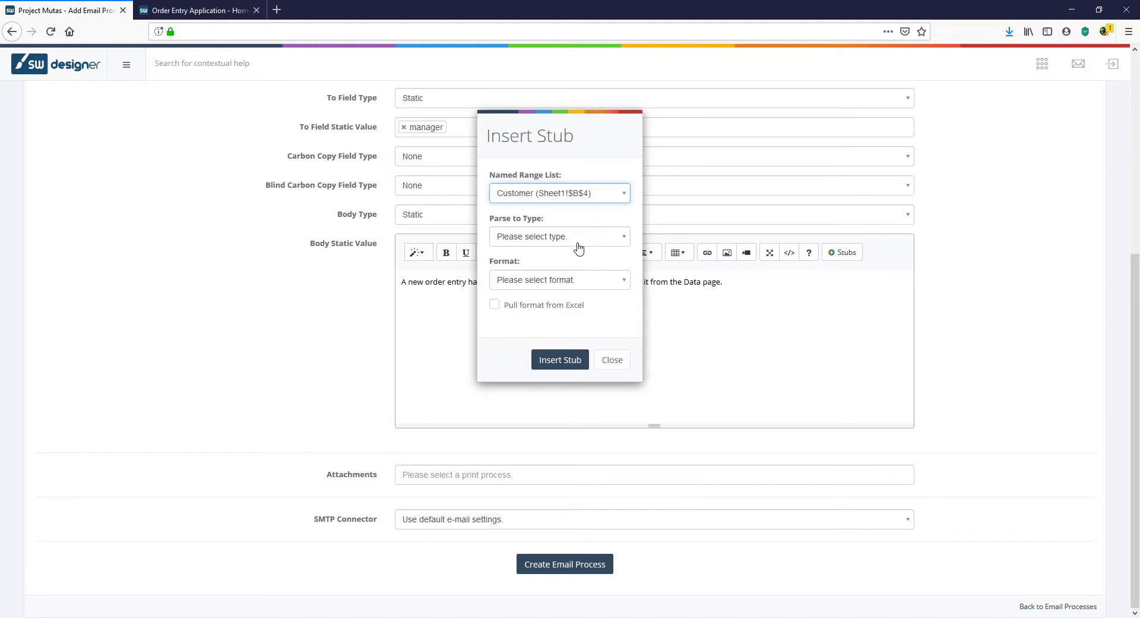
{"action": "left_click", "coordinate": [577, 240]}
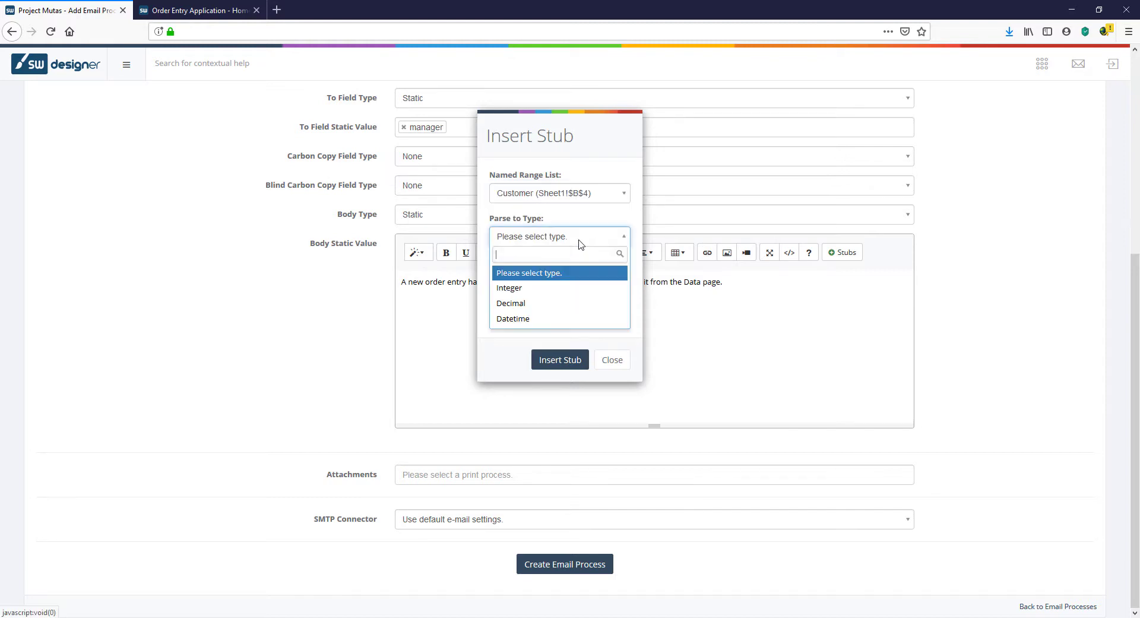
{"action": "left_click", "coordinate": [575, 295]}
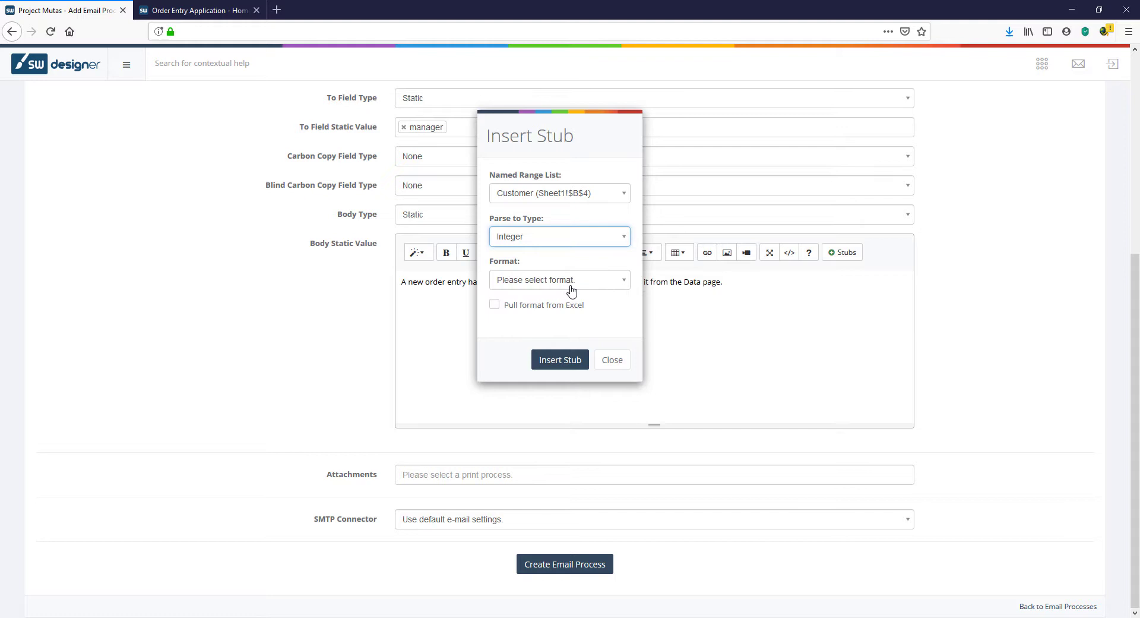
{"action": "left_click", "coordinate": [571, 285]}
{"action": "left_click", "coordinate": [571, 286]}
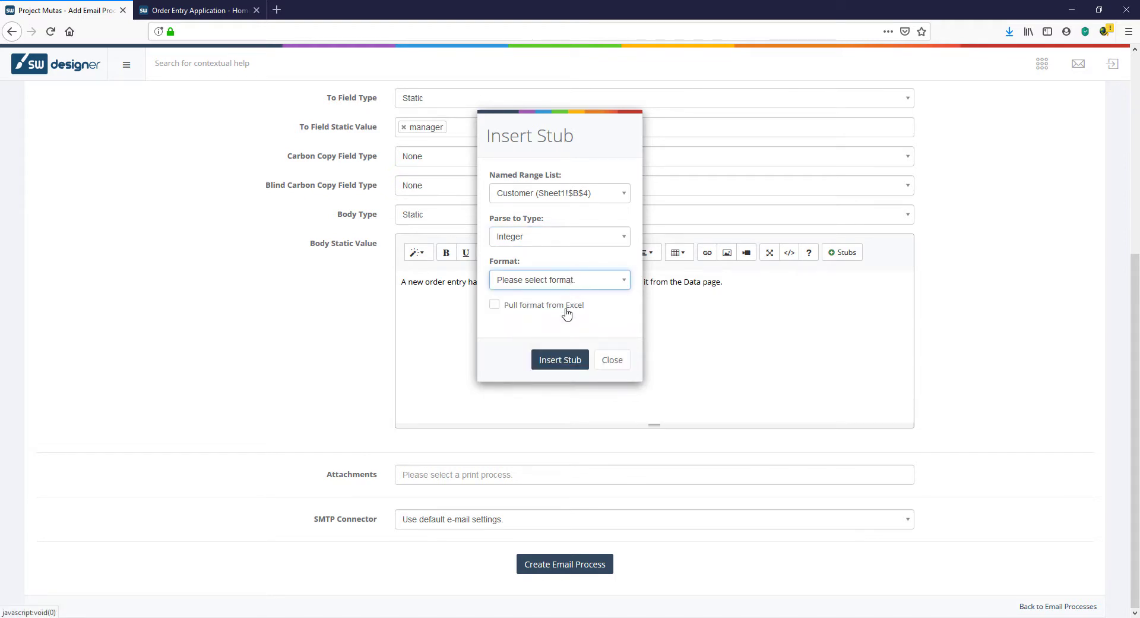
{"action": "left_click", "coordinate": [566, 307]}
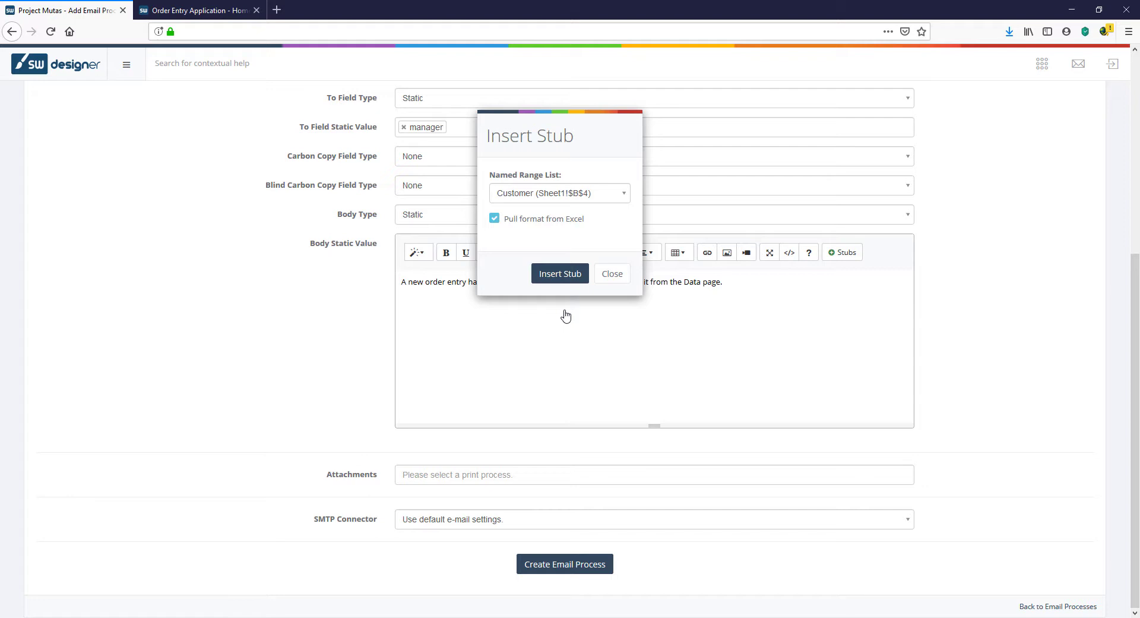
{"action": "left_click", "coordinate": [564, 281]}
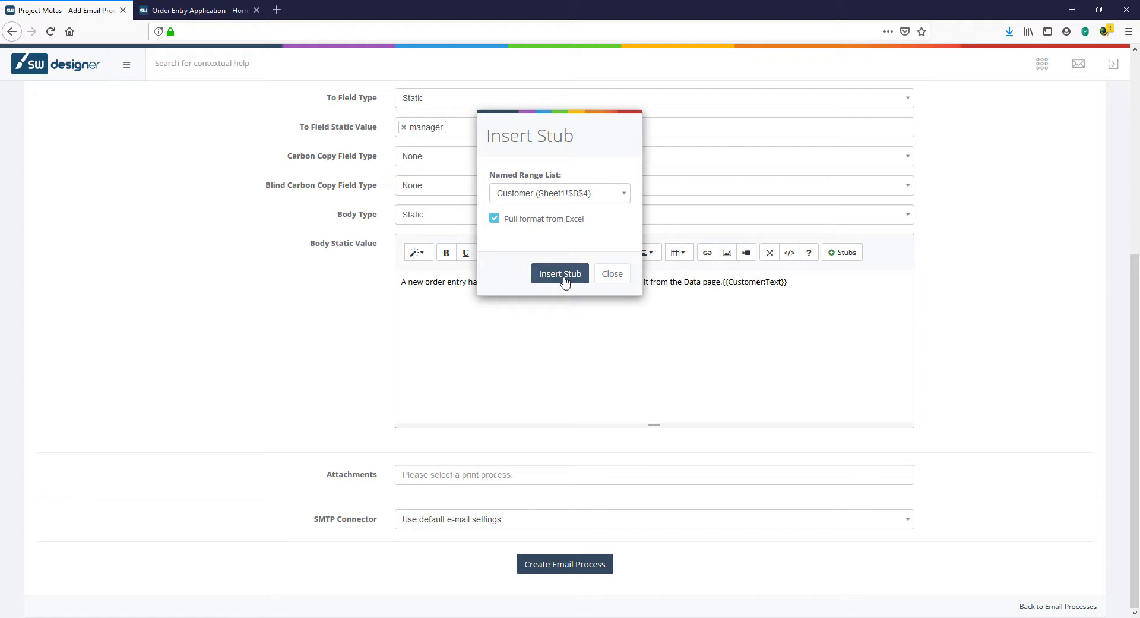
{"action": "left_click", "coordinate": [615, 277]}
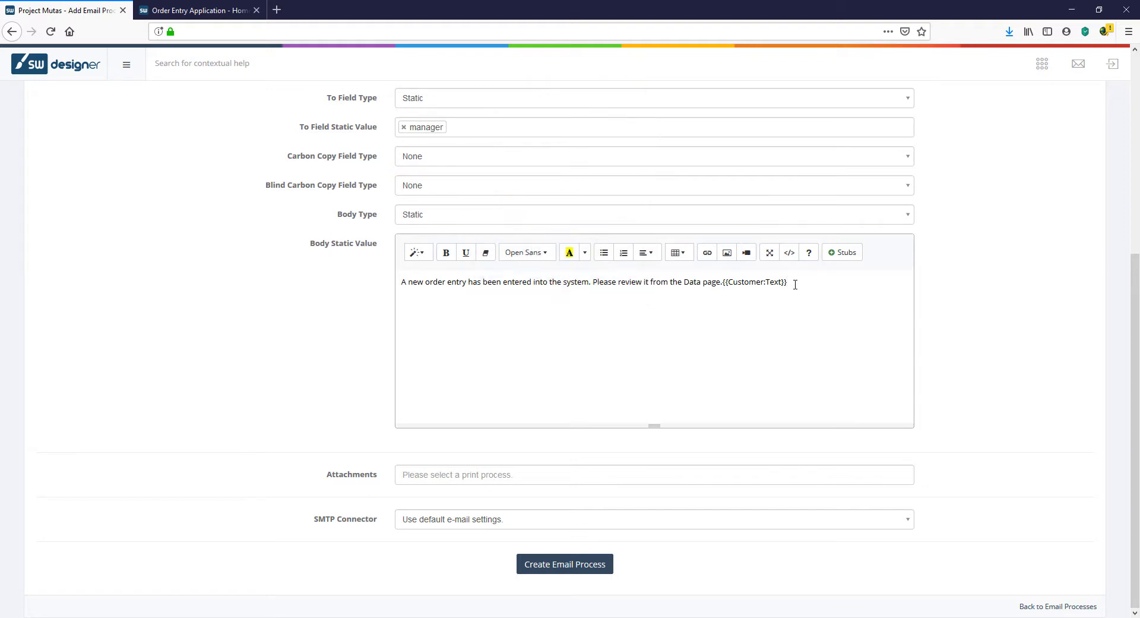
Step: Move {{Customer:Text}} to follow 'entered for' and create the email process
{"action": "left_click_drag", "start_coordinate": [795, 285], "coordinate": [723, 283]}
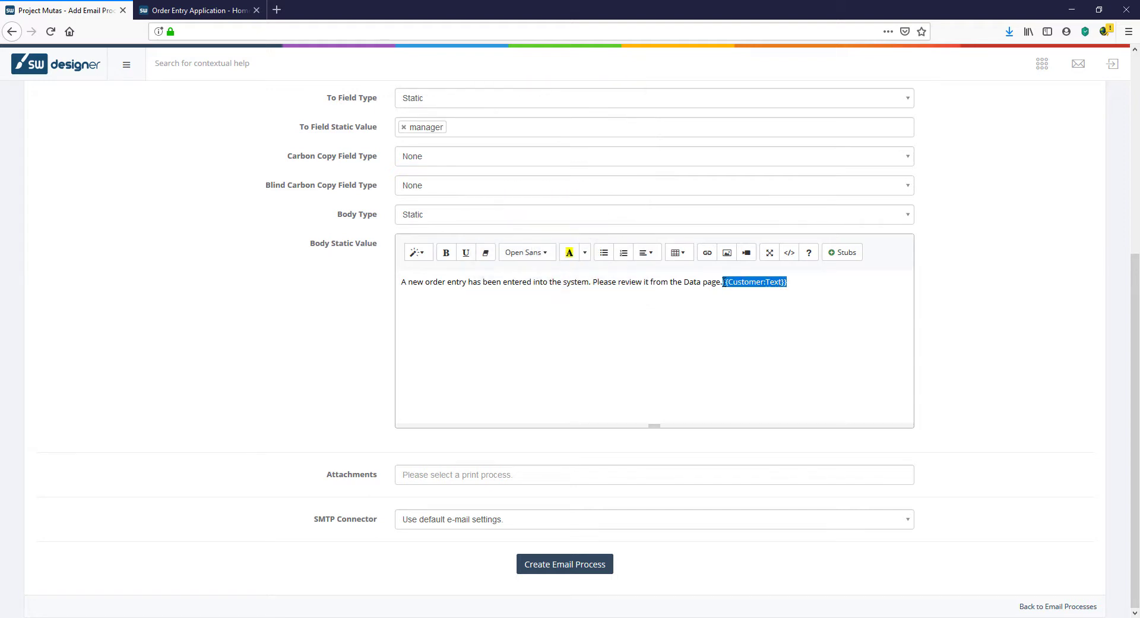
{"action": "key", "text": "BackSpace"}
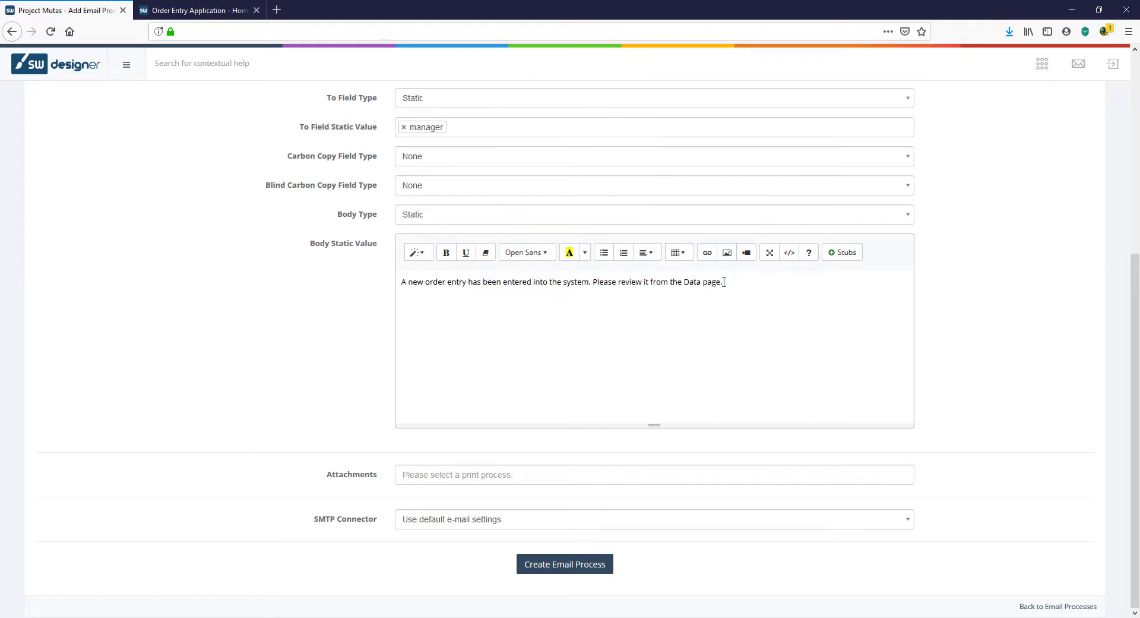
{"action": "left_click", "coordinate": [532, 281]}
{"action": "type", "text": "for"}
{"action": "type", "text": "{{Customer:Text}}"}
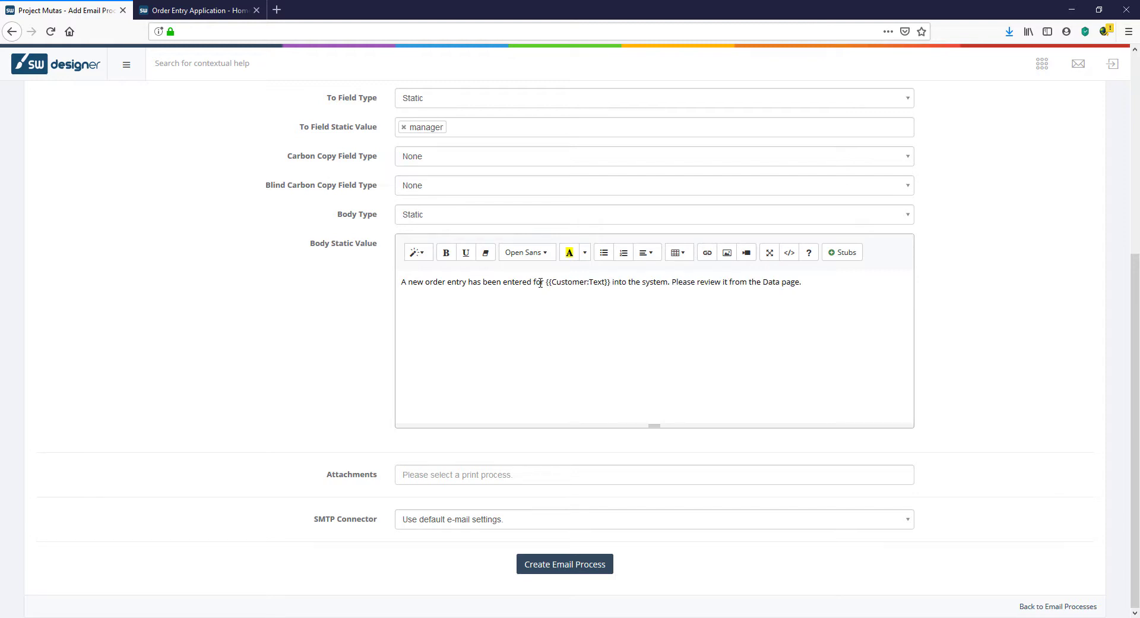
{"action": "left_click", "coordinate": [562, 564]}
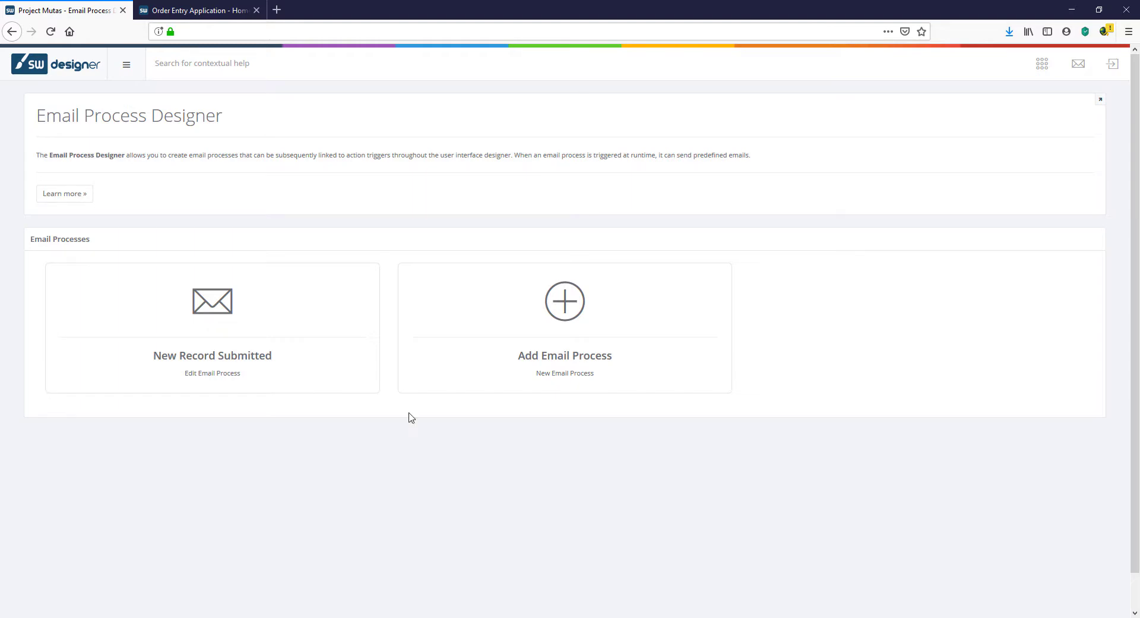
Step: Add the Email (New Record Submitted) event to the Home page's Submit button
{"action": "left_click", "coordinate": [88, 80]}
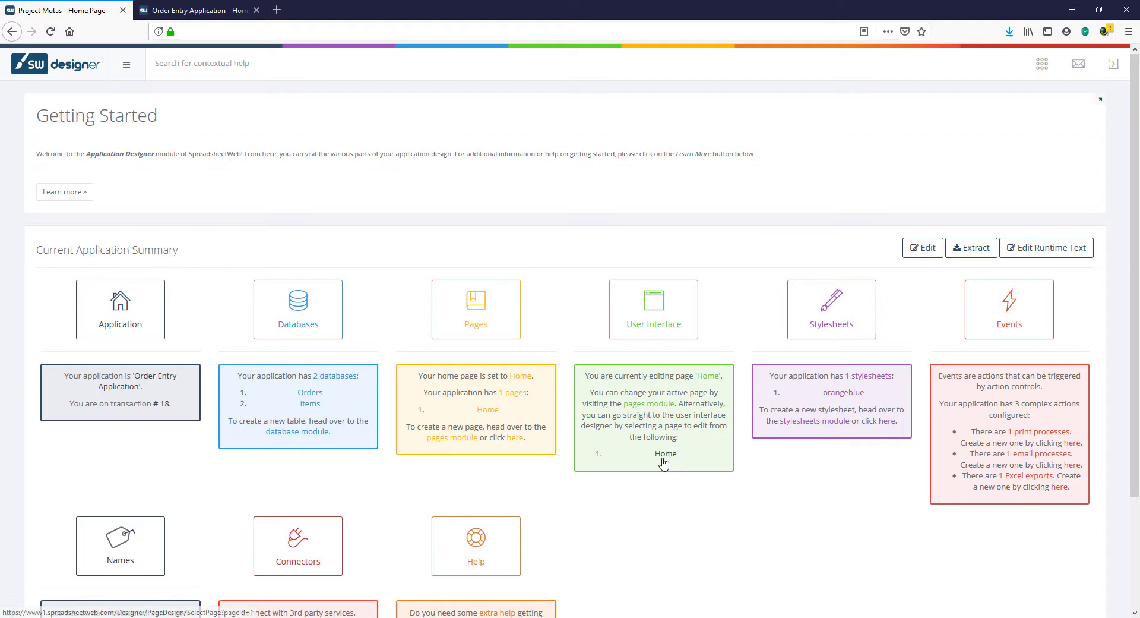
{"action": "left_click", "coordinate": [663, 459]}
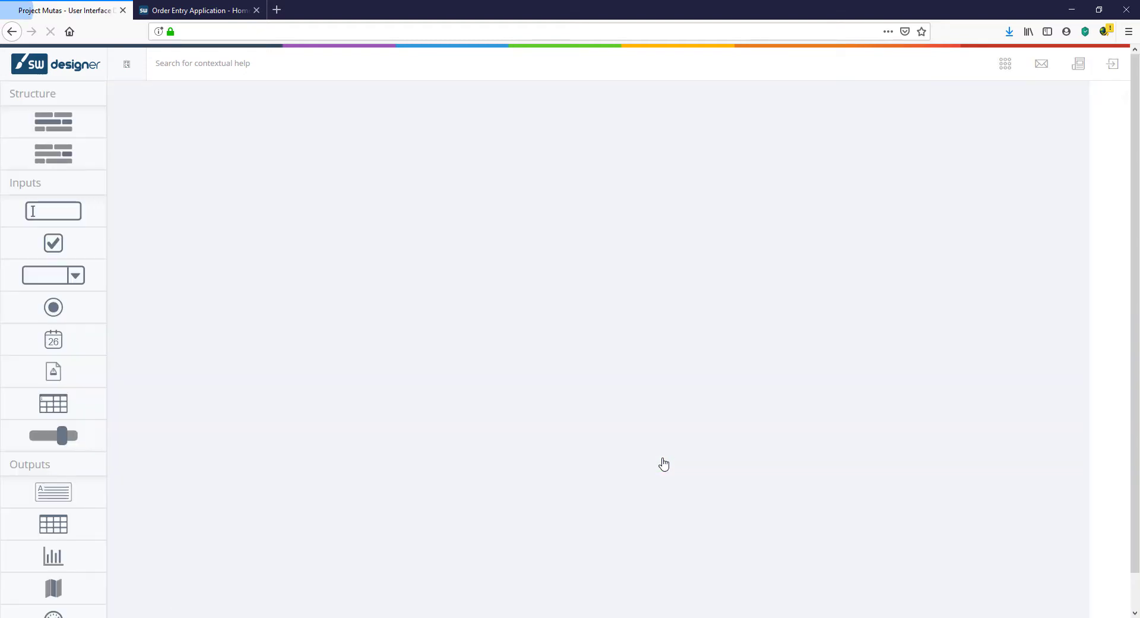
{"action": "scroll", "coordinate": [443, 454], "scroll_direction": "down", "scroll_amount": 2}
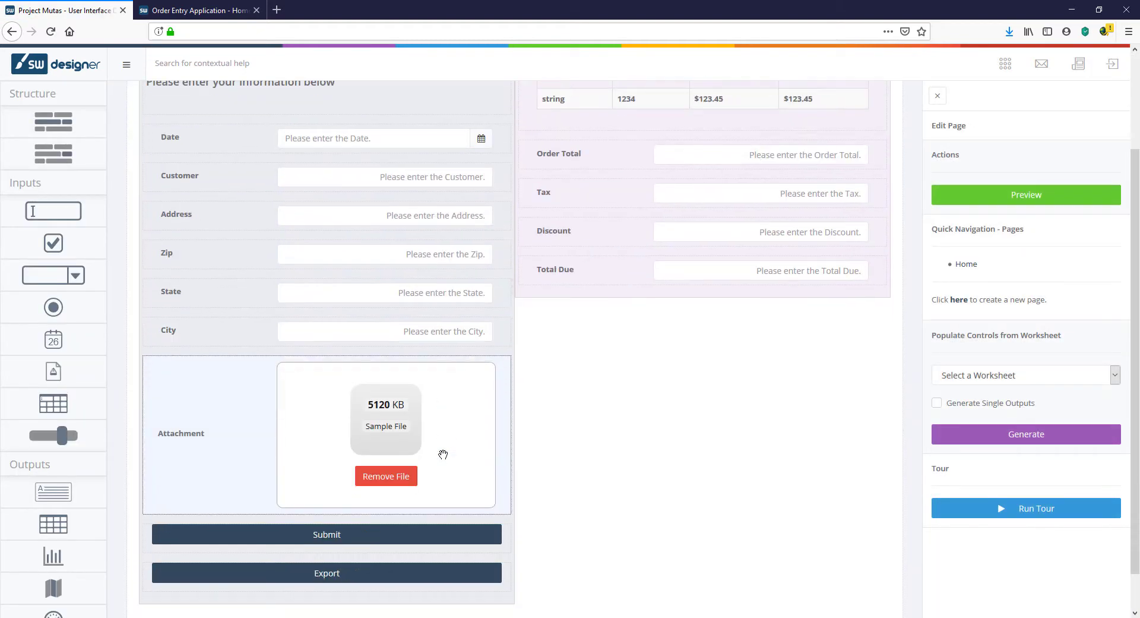
{"action": "left_click", "coordinate": [427, 530]}
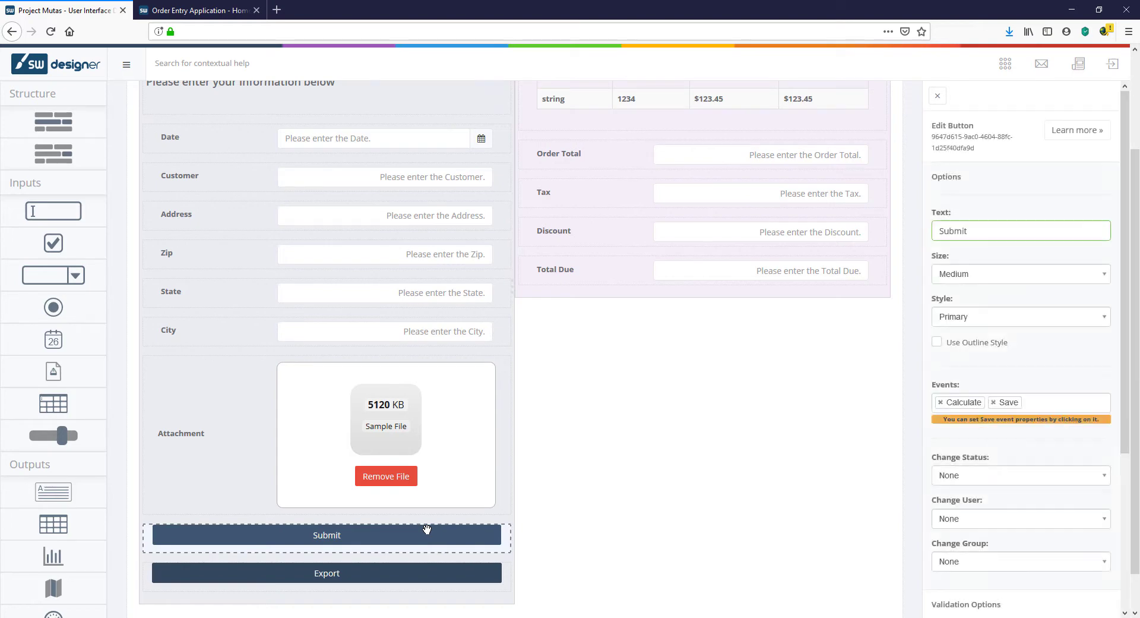
{"action": "left_click", "coordinate": [1052, 409]}
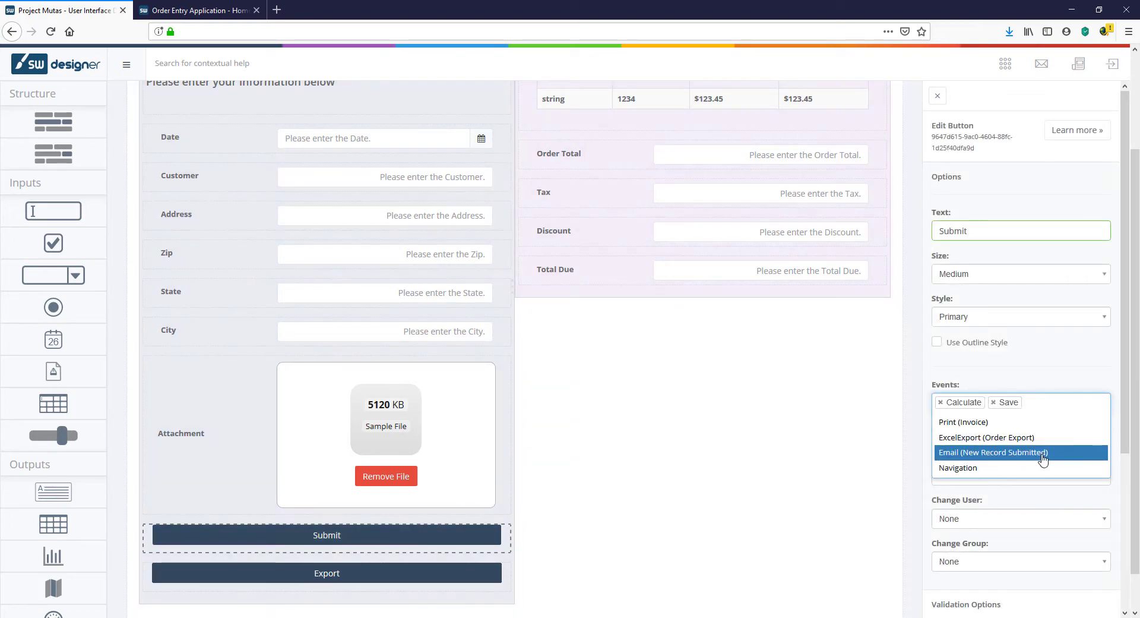
{"action": "left_click", "coordinate": [1046, 452]}
{"action": "scroll", "coordinate": [1044, 458], "scroll_direction": "down", "scroll_amount": 3}
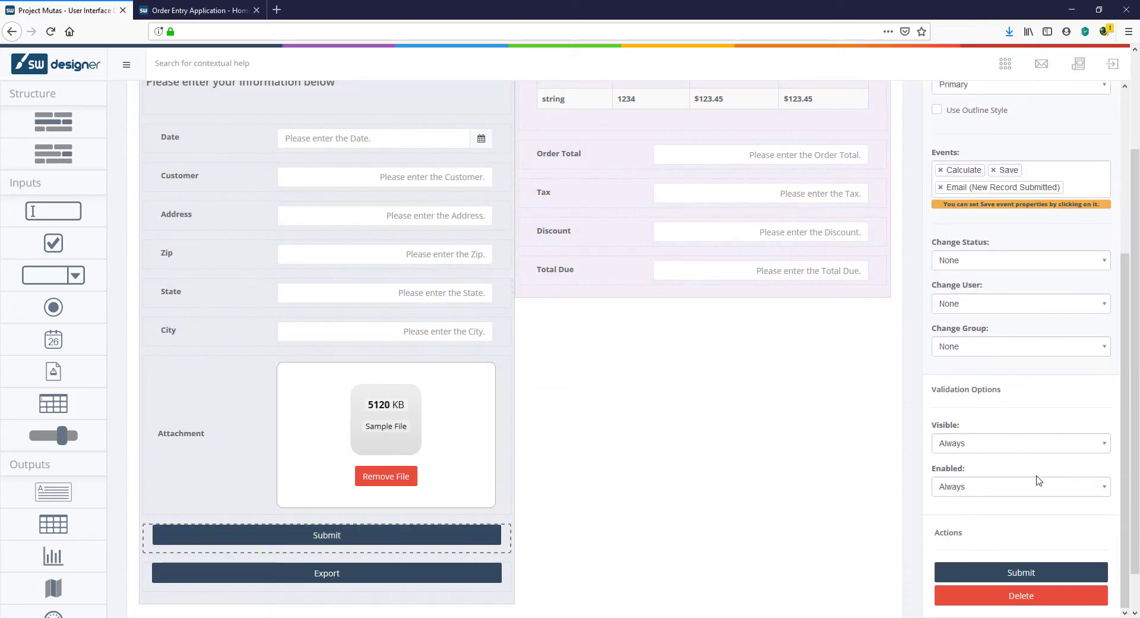
{"action": "left_click", "coordinate": [1043, 575]}
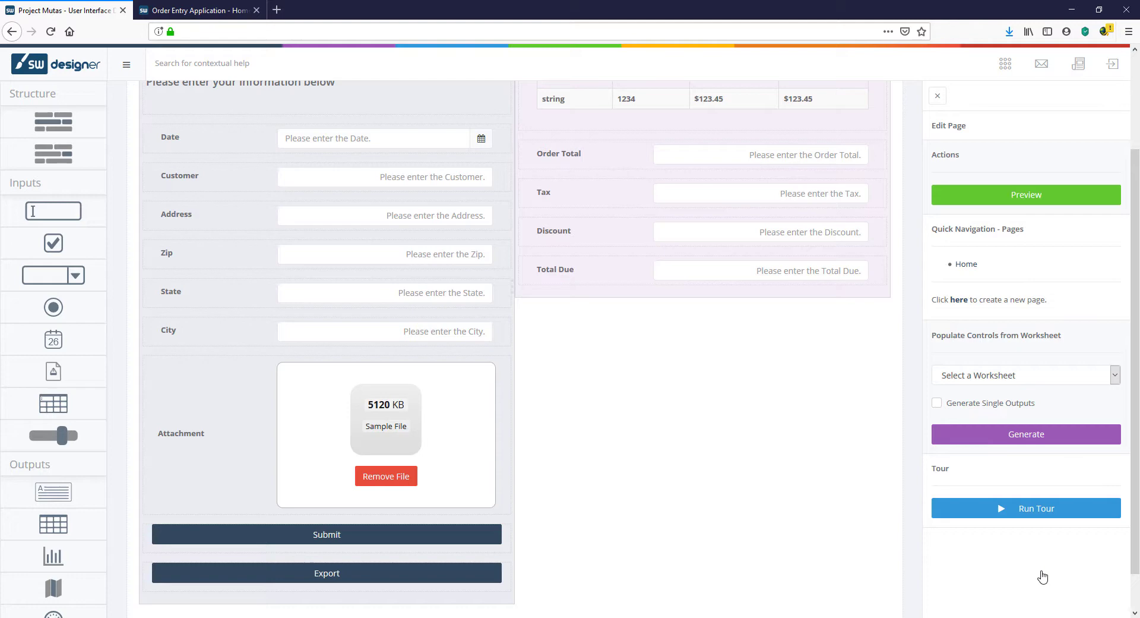
Step: Publish the application
{"action": "left_click", "coordinate": [1006, 64]}
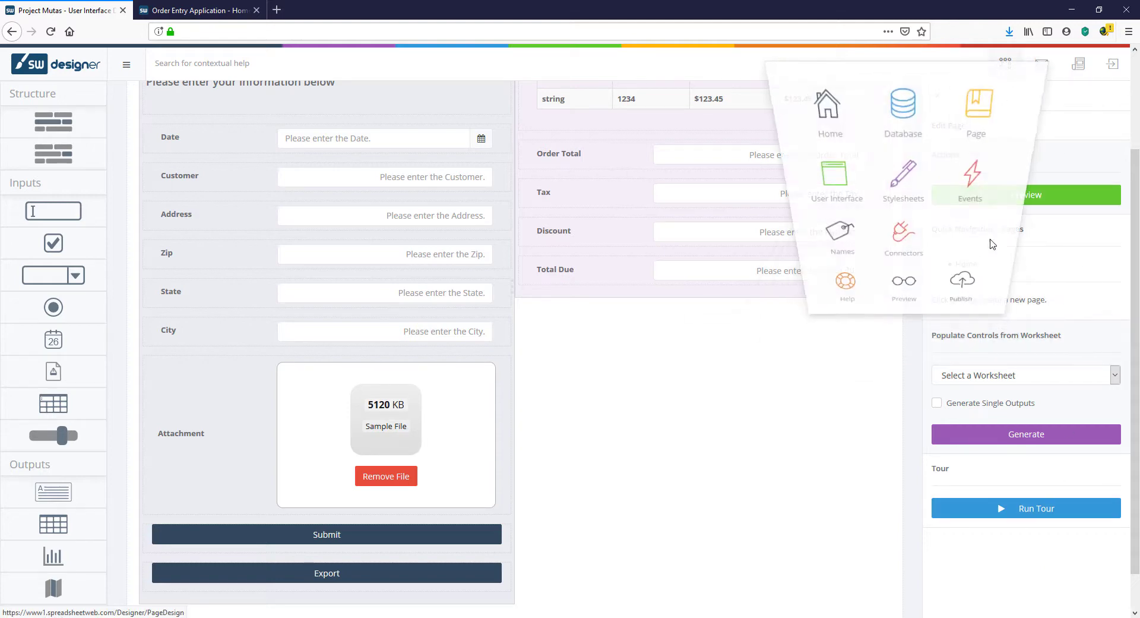
{"action": "left_click", "coordinate": [967, 294]}
{"action": "left_click", "coordinate": [552, 399]}
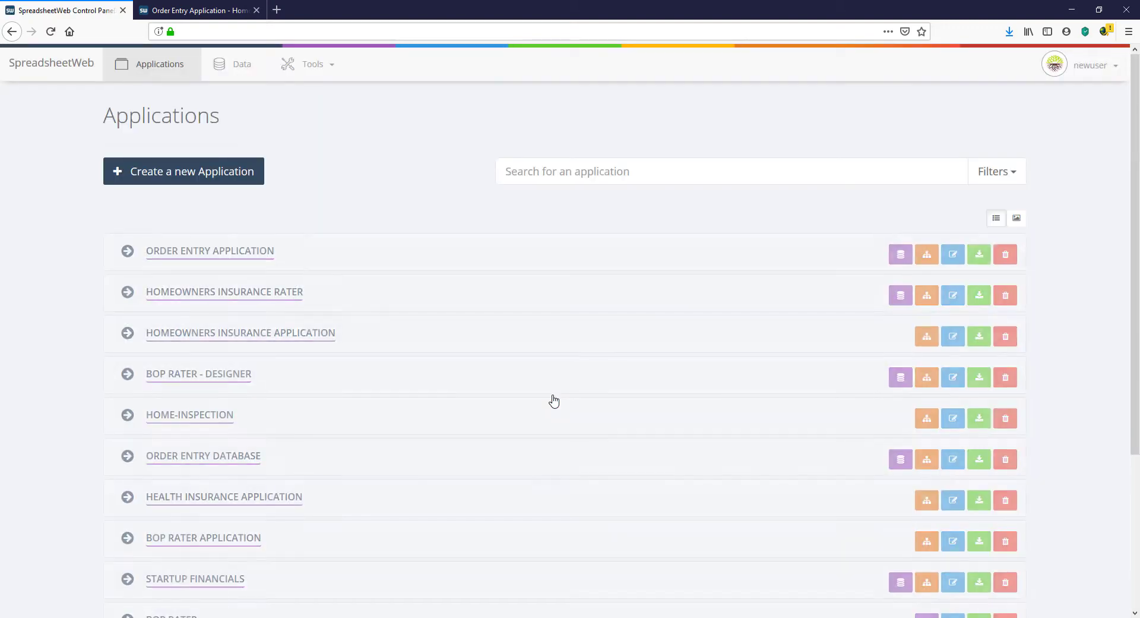
Step: Open the Order Entry Application's data and check Green Tea Cafe's status stays New
{"action": "left_click", "coordinate": [908, 253]}
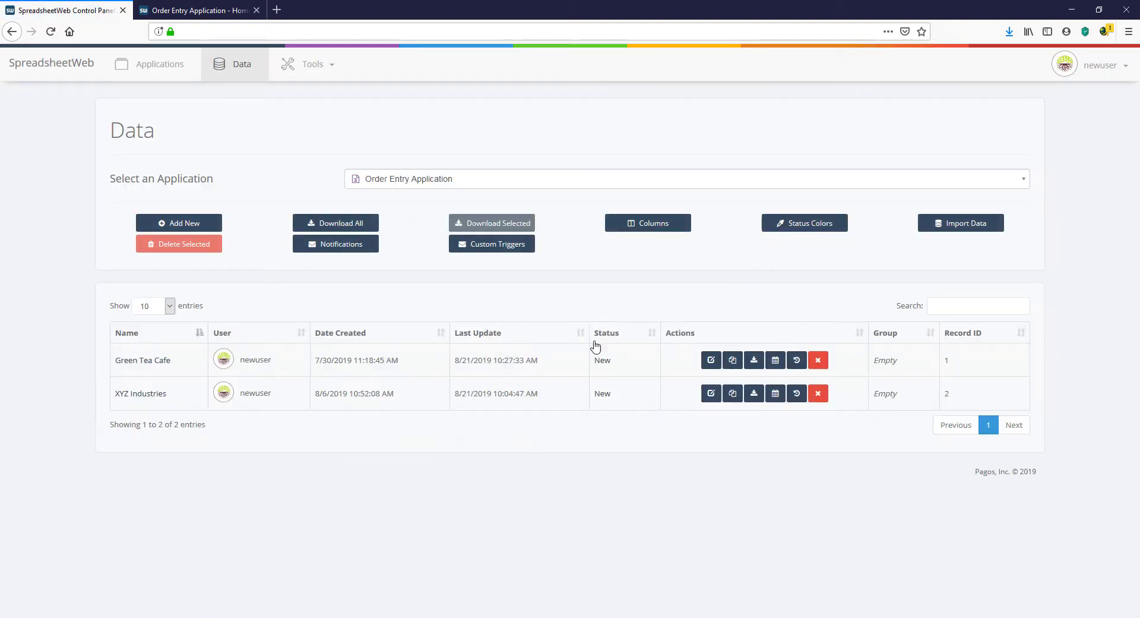
{"action": "left_click", "coordinate": [601, 360]}
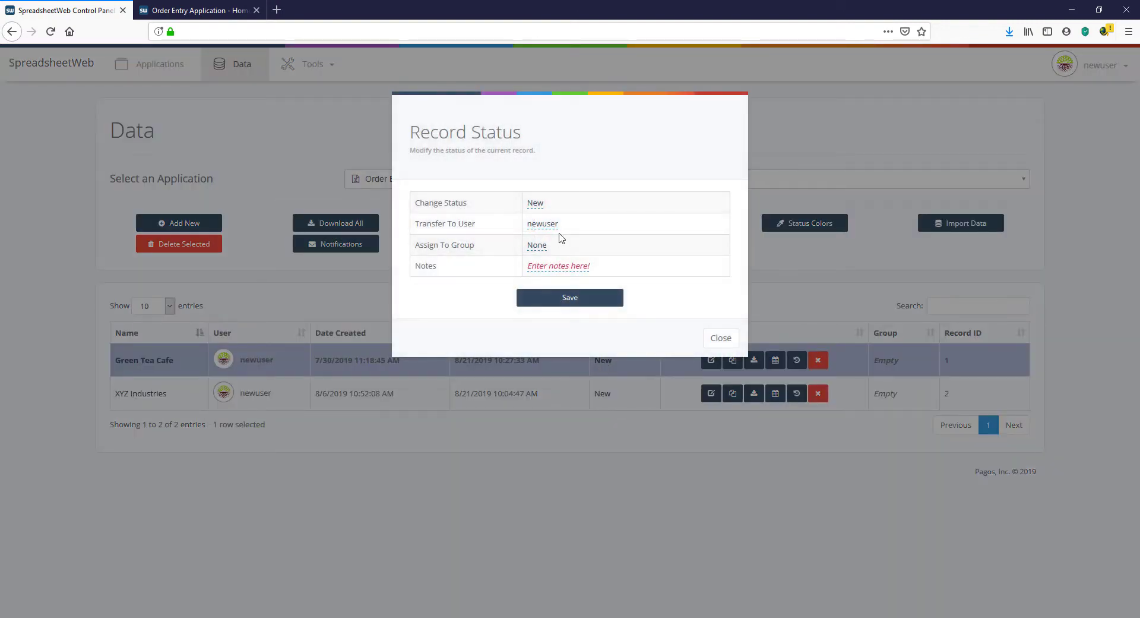
{"action": "left_click", "coordinate": [534, 204]}
{"action": "left_click", "coordinate": [535, 205]}
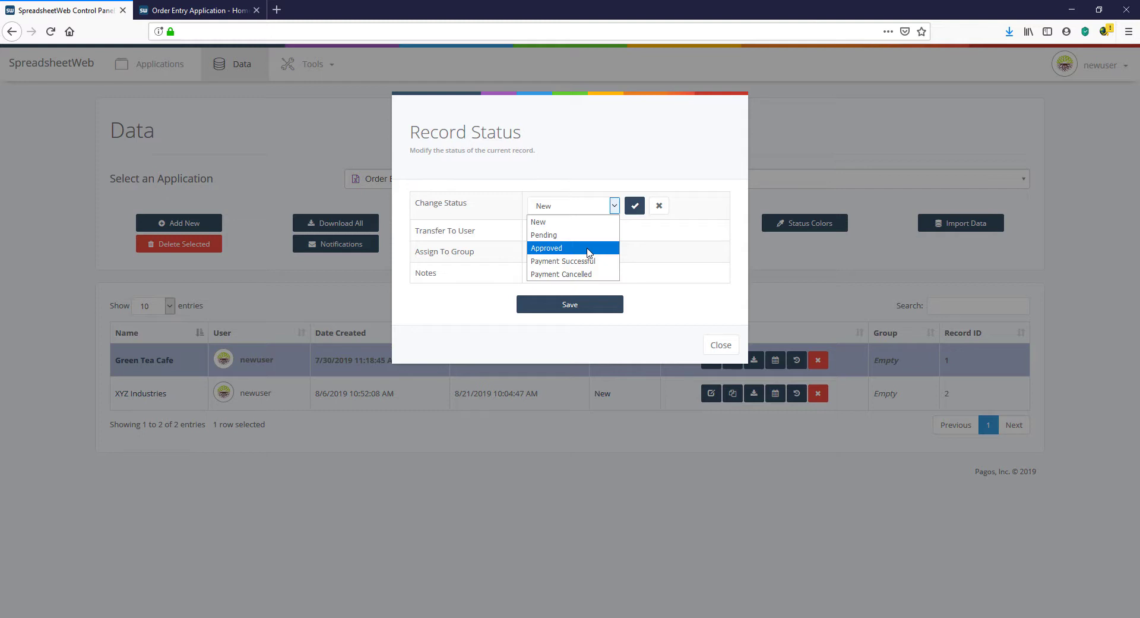
{"action": "left_click", "coordinate": [697, 259]}
{"action": "left_click", "coordinate": [718, 338]}
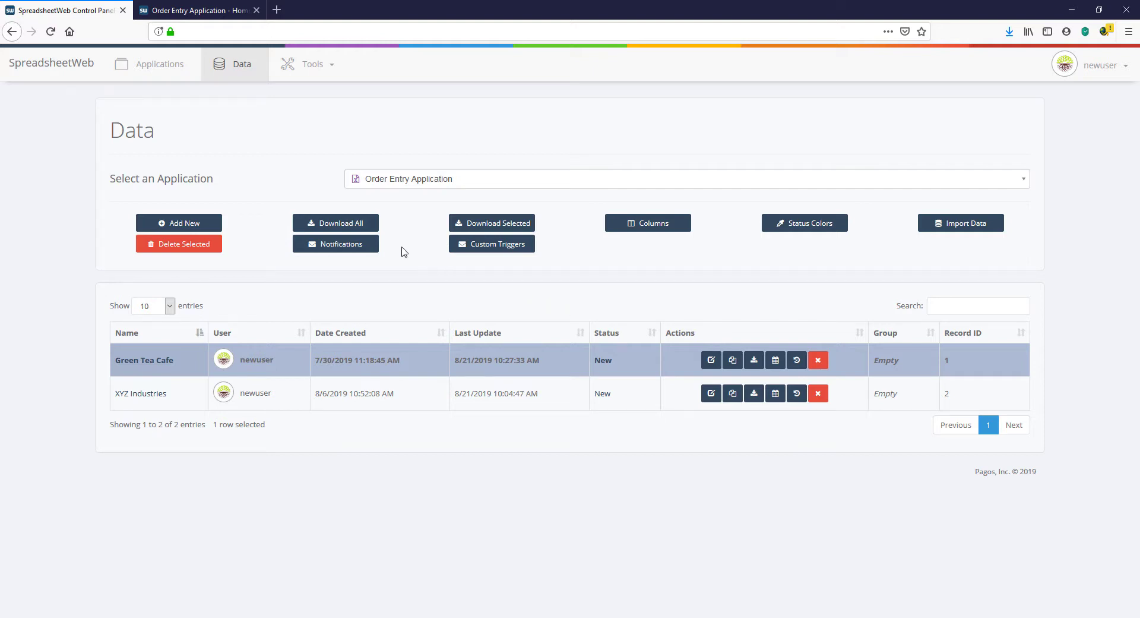
Step: Enable notifications and review the Transfer Ownership, Change Status, Change Group and Add Note templates
{"action": "left_click", "coordinate": [373, 248]}
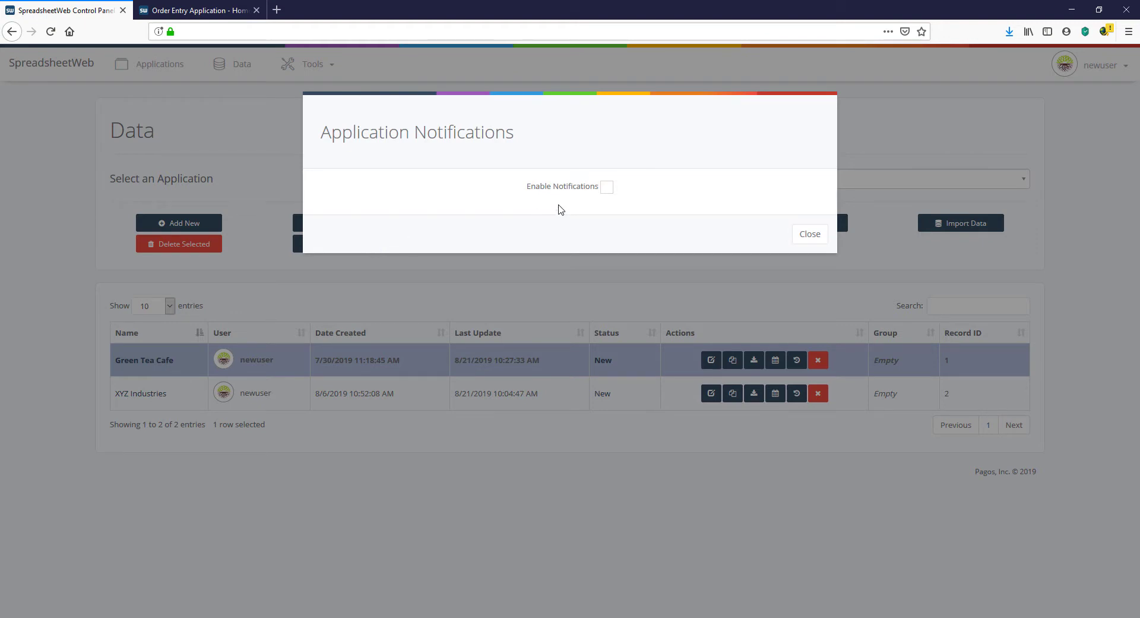
{"action": "left_click", "coordinate": [606, 187]}
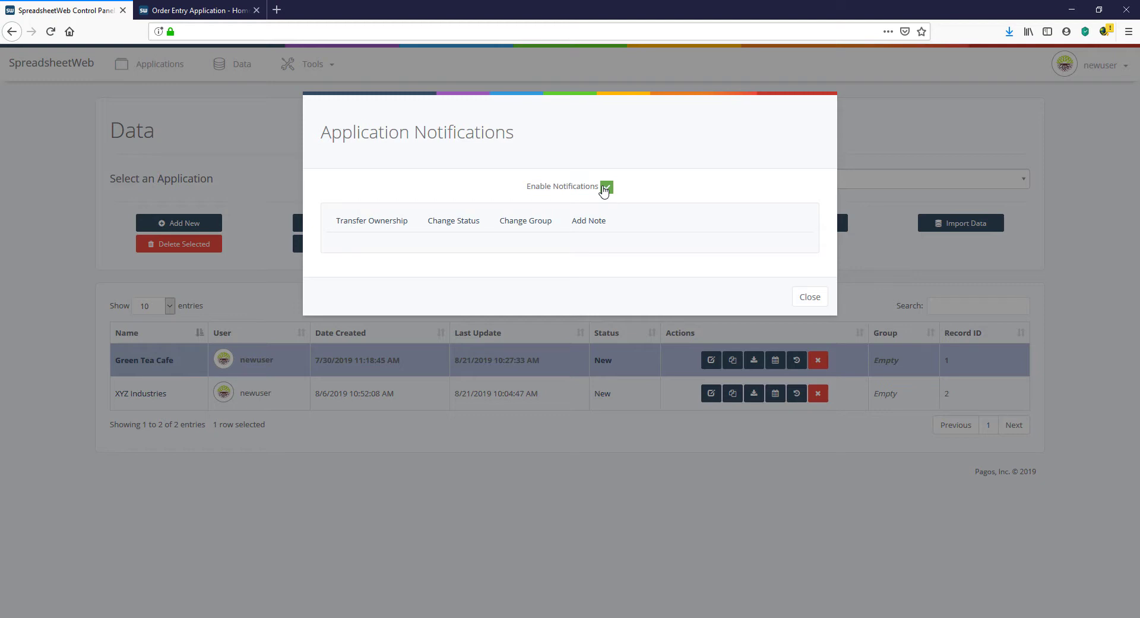
{"action": "left_click", "coordinate": [387, 223]}
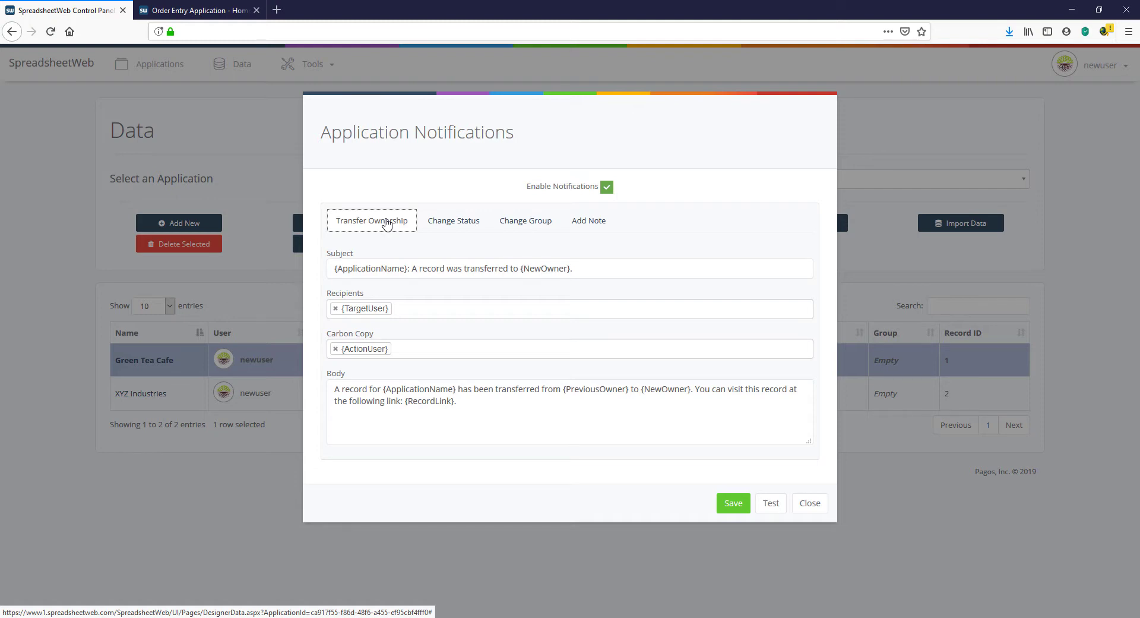
{"action": "left_click", "coordinate": [454, 223]}
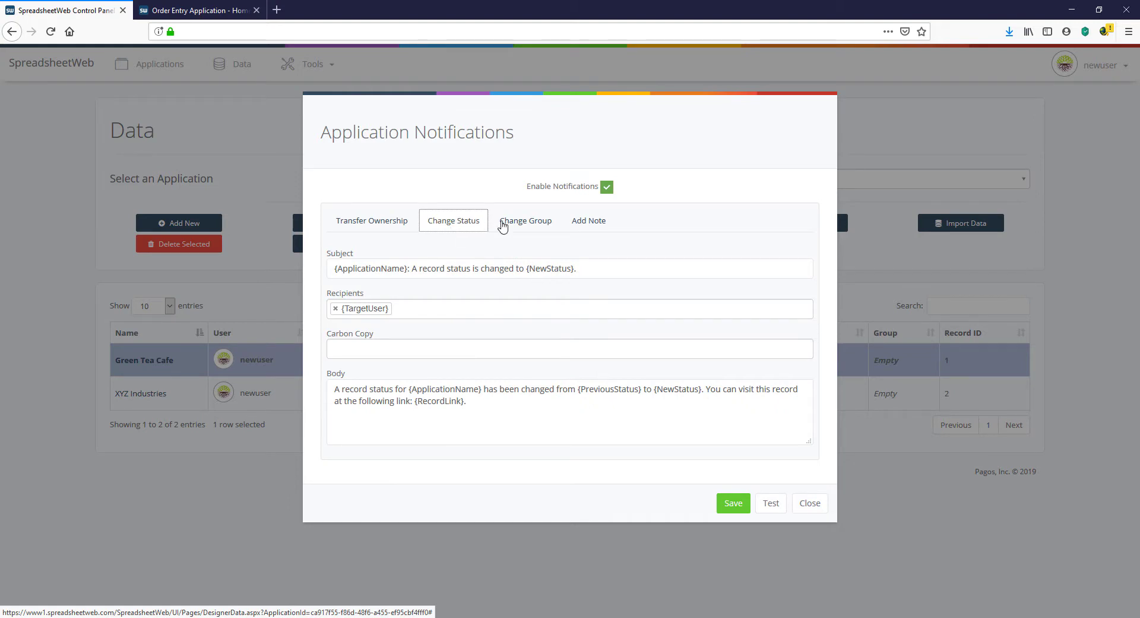
{"action": "left_click", "coordinate": [534, 226]}
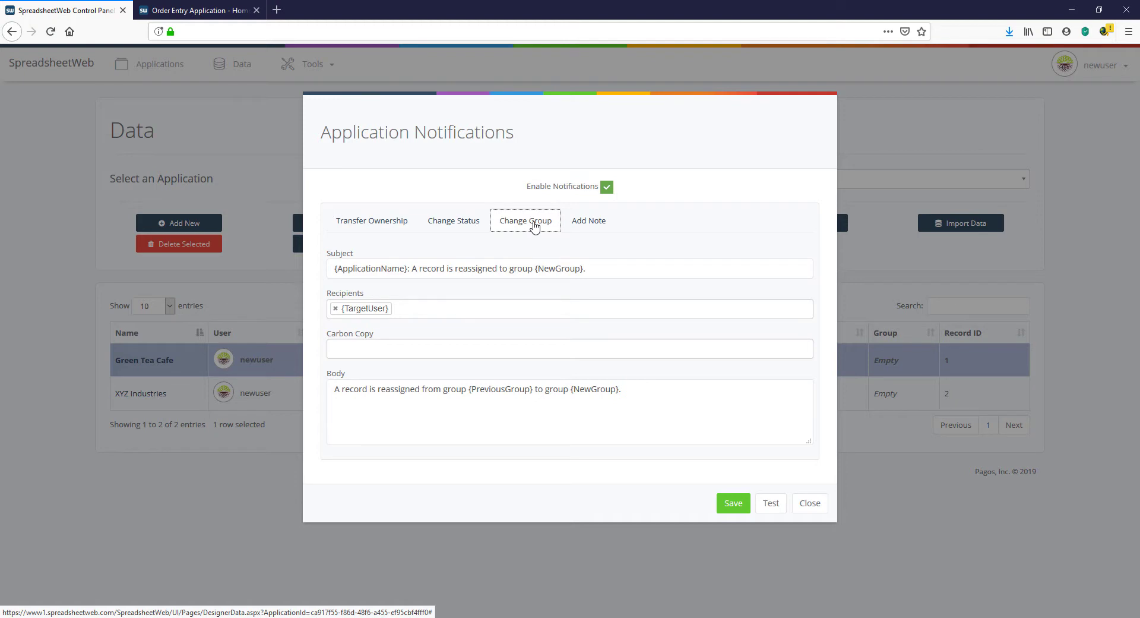
{"action": "left_click", "coordinate": [589, 226]}
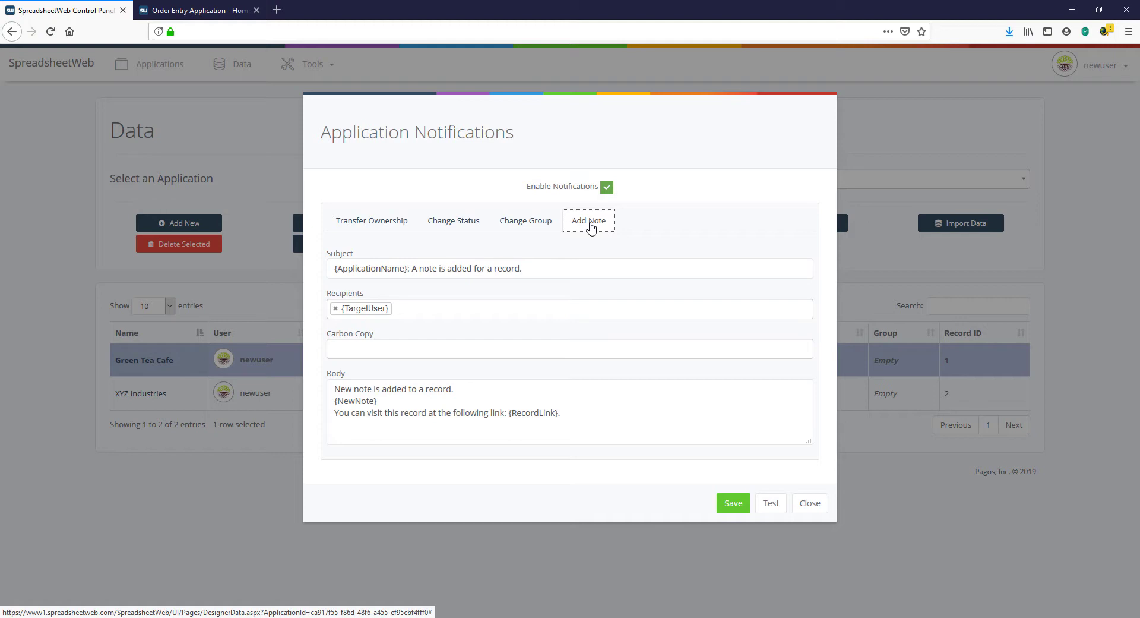
Step: Replace {TargetUser} with boston sales as the Change Status email recipient
{"action": "left_click", "coordinate": [462, 227]}
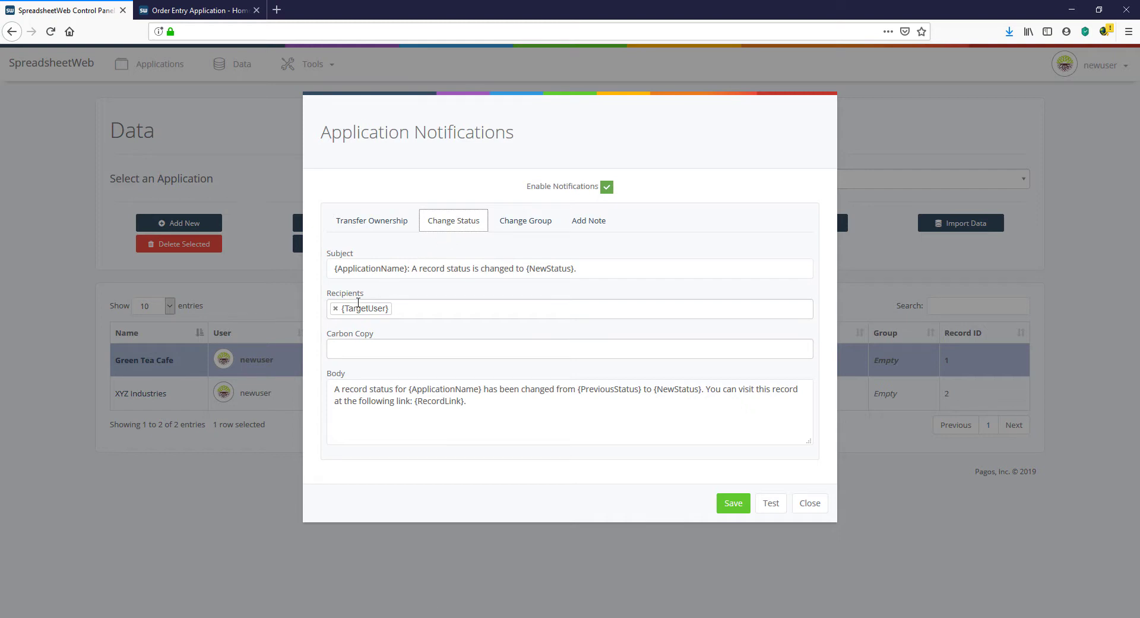
{"action": "left_click", "coordinate": [336, 308]}
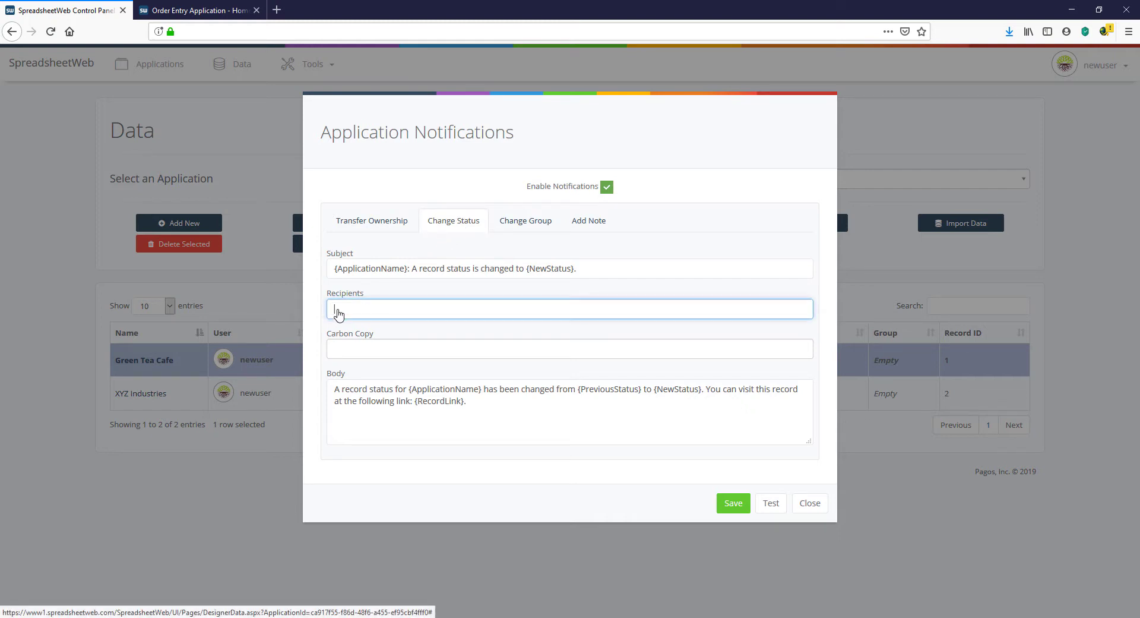
{"action": "left_click", "coordinate": [350, 309]}
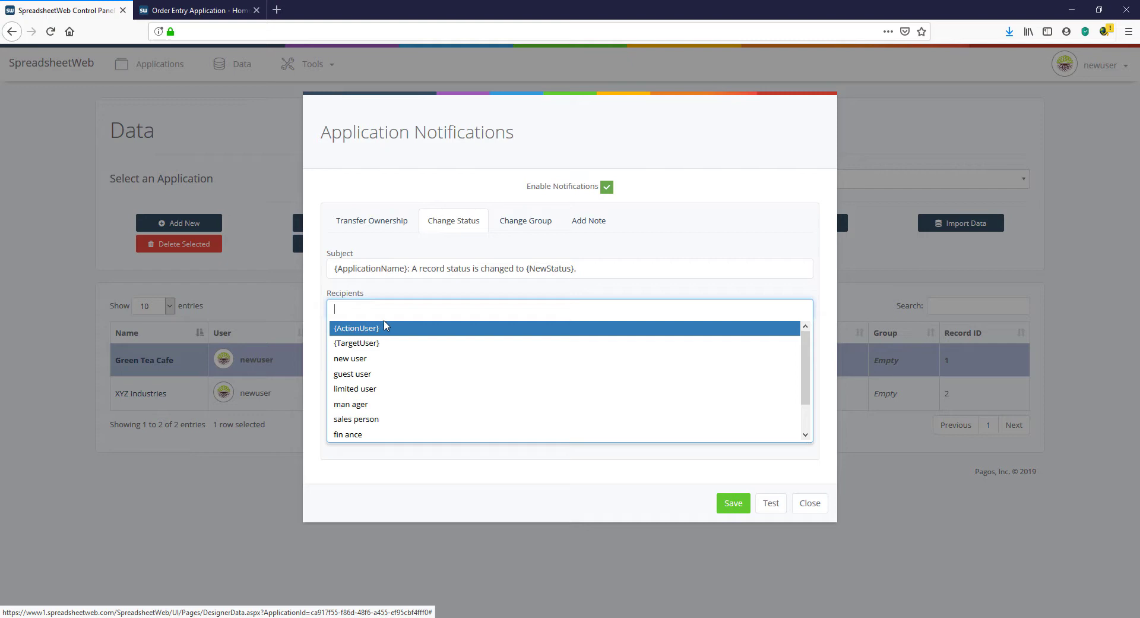
{"action": "scroll", "coordinate": [420, 384], "scroll_direction": "down", "scroll_amount": 1}
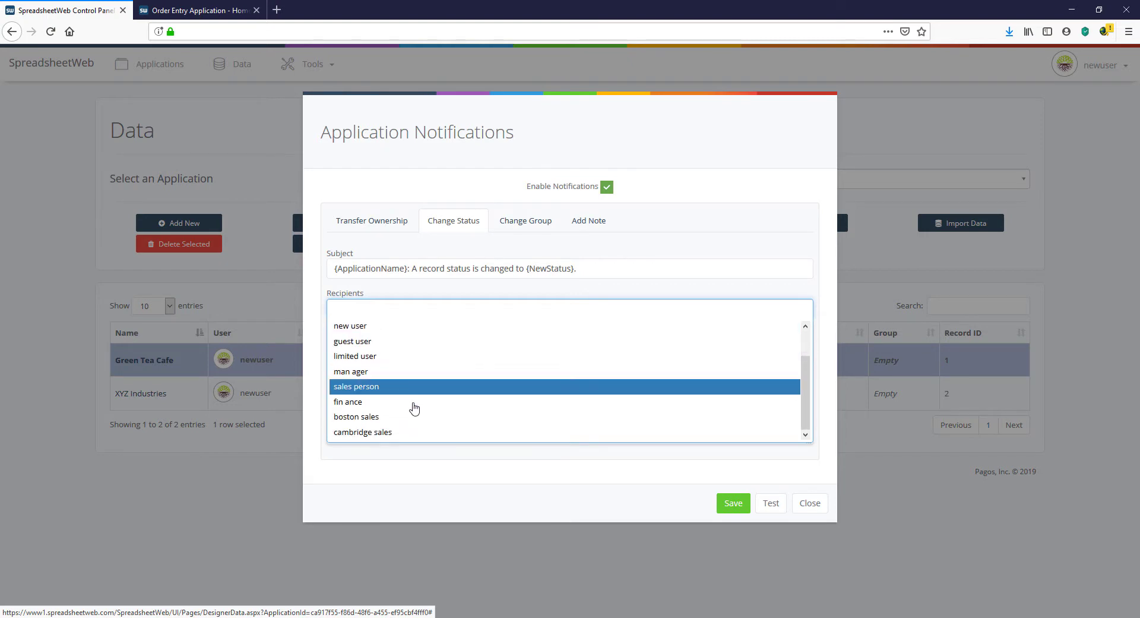
{"action": "left_click", "coordinate": [412, 422]}
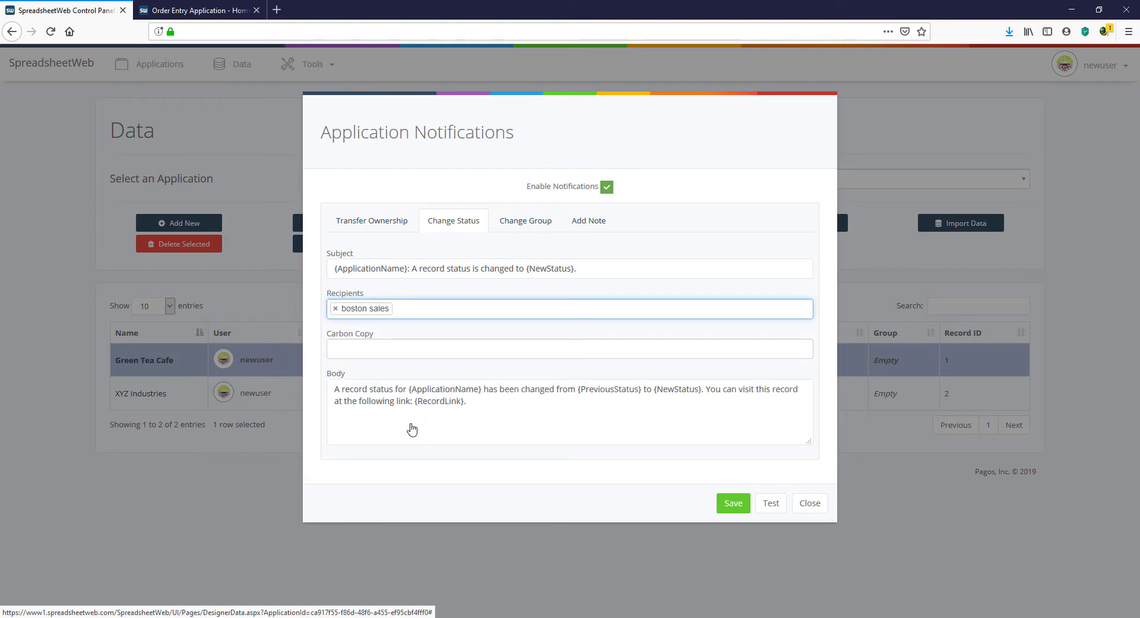
Step: Change the body's 'A record' to 'An order entry' and save
{"action": "left_click", "coordinate": [343, 389]}
{"action": "type", "text": "n order ent"}
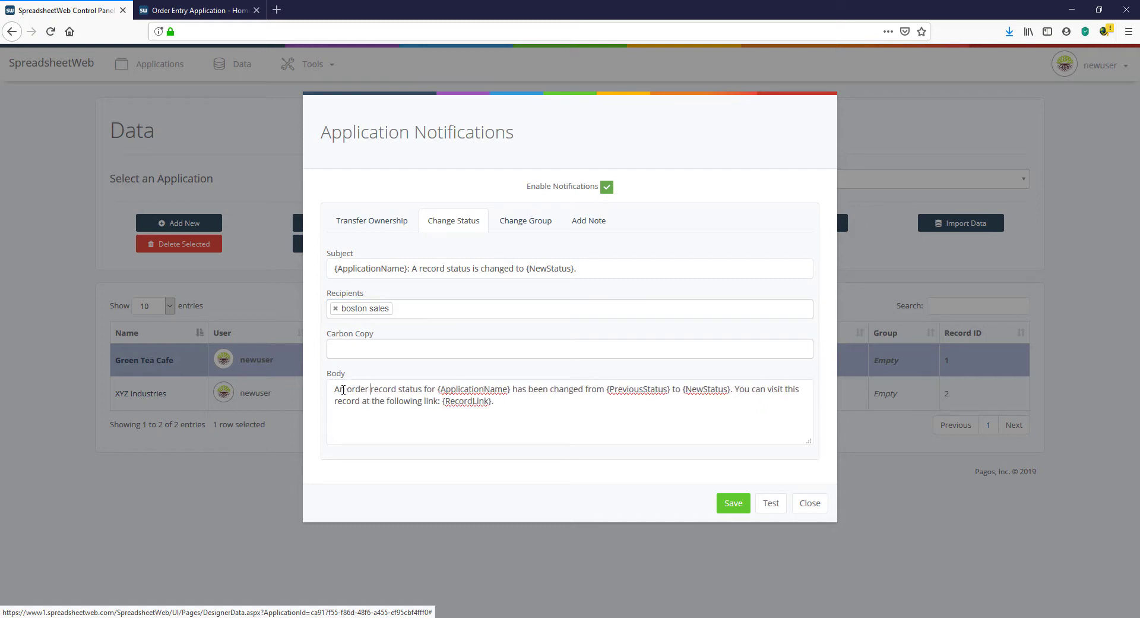
{"action": "type", "text": "ry"}
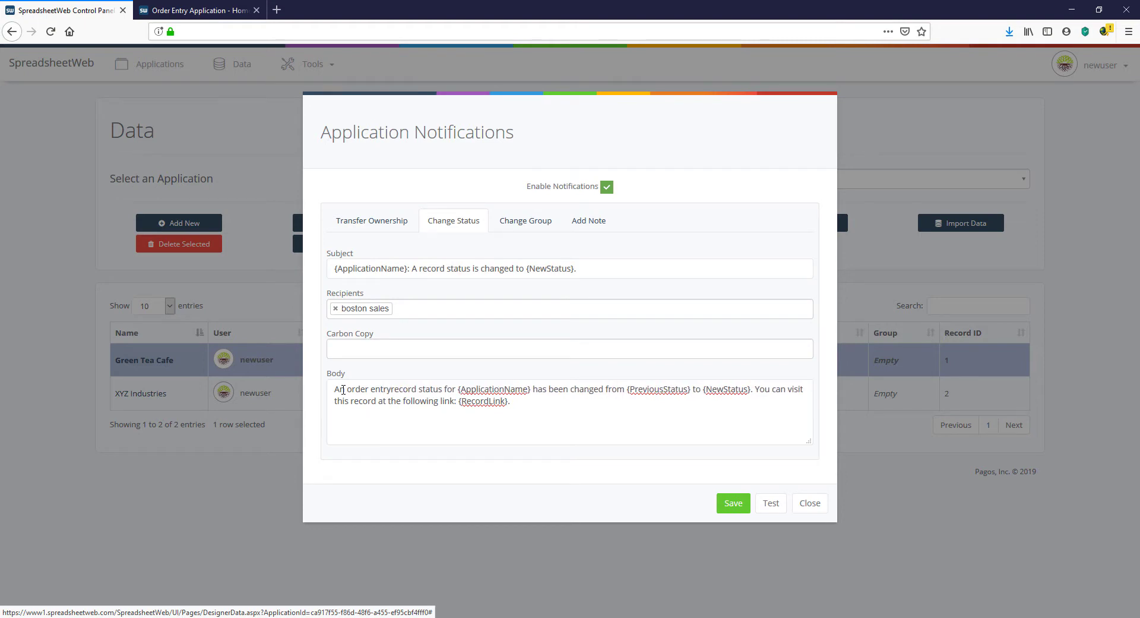
{"action": "key", "text": "shift+Right"}
{"action": "key", "text": "shift+Right"}
{"action": "key", "text": "shift+Right"}
{"action": "key", "text": "shift+Right"}
{"action": "key", "text": "shift+Right"}
{"action": "key", "text": "shift+Right"}
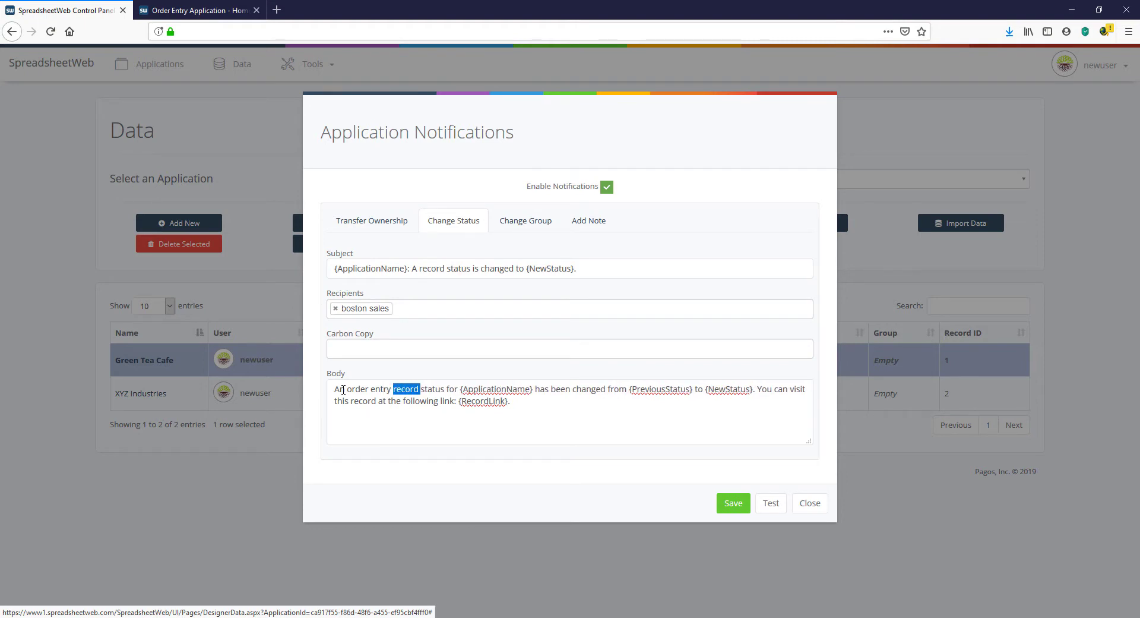
{"action": "key", "text": "Delete"}
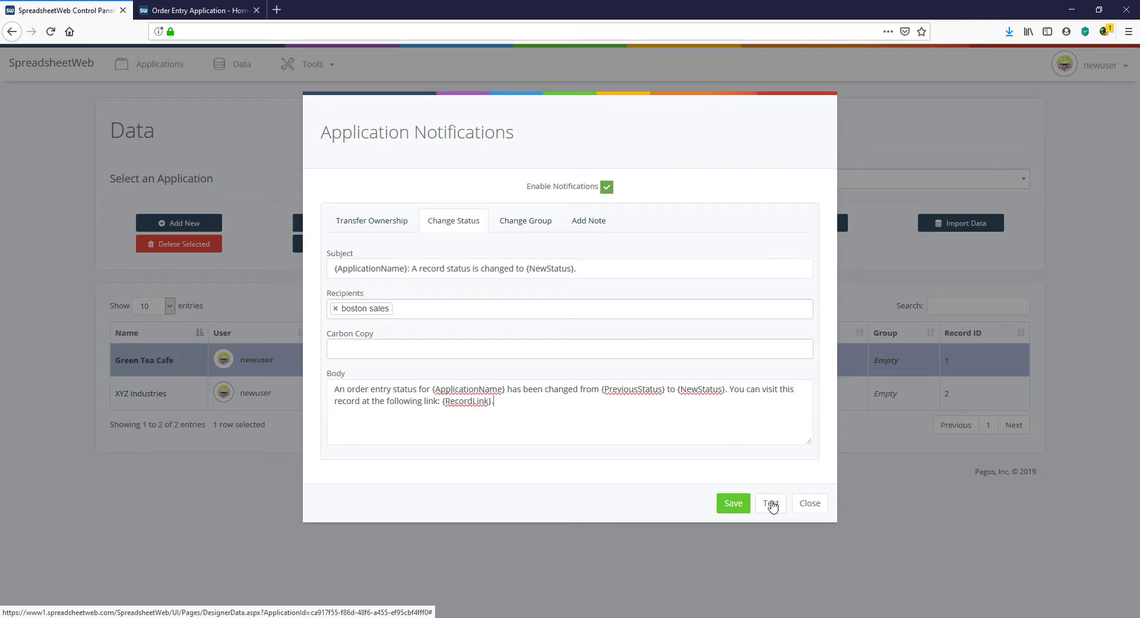
{"action": "left_click", "coordinate": [732, 504]}
Step: Close Application Notifications and open the Custom Triggers page for the Order Entry Application
{"action": "left_click", "coordinate": [803, 543]}
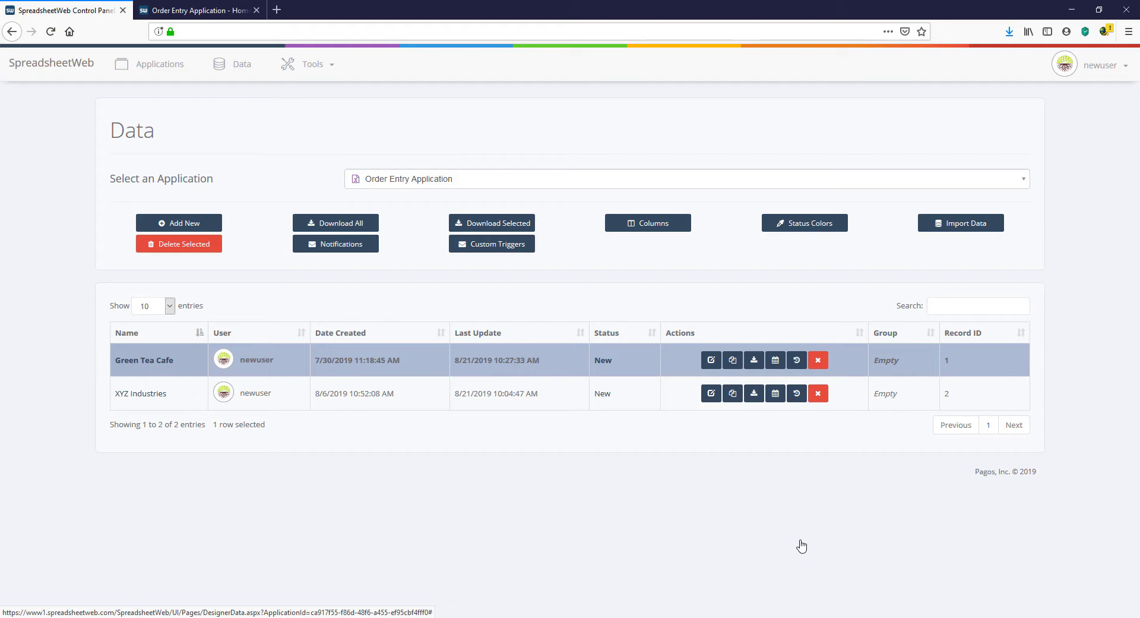
{"action": "left_click", "coordinate": [512, 248]}
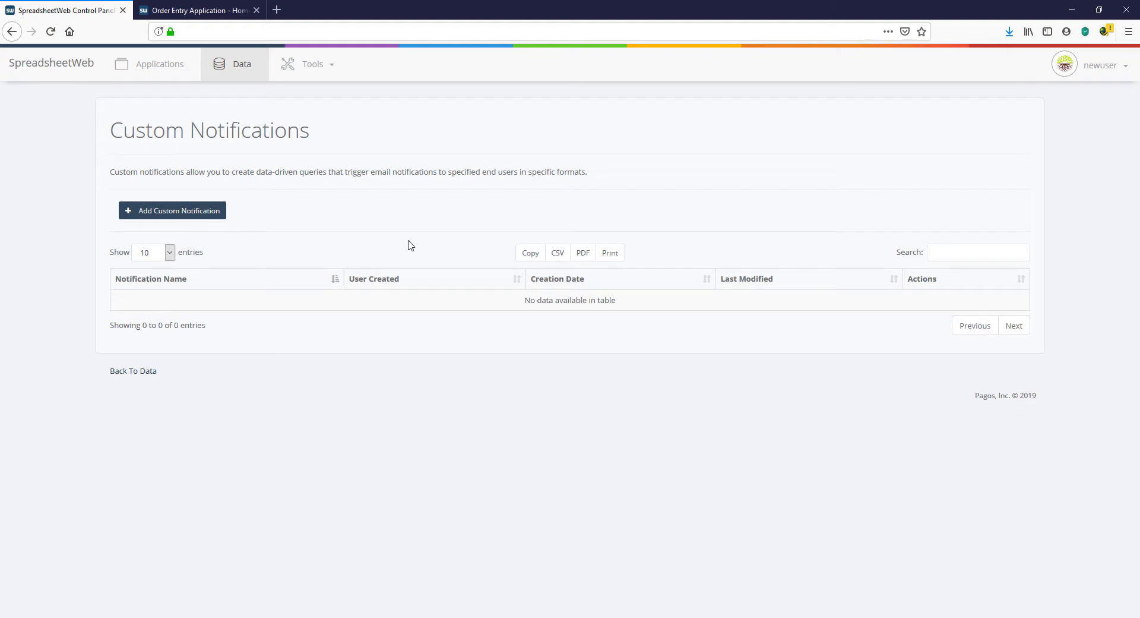
Step: Add a custom notification named 'Records That Need Attention' with its subject line
{"action": "left_click", "coordinate": [219, 211]}
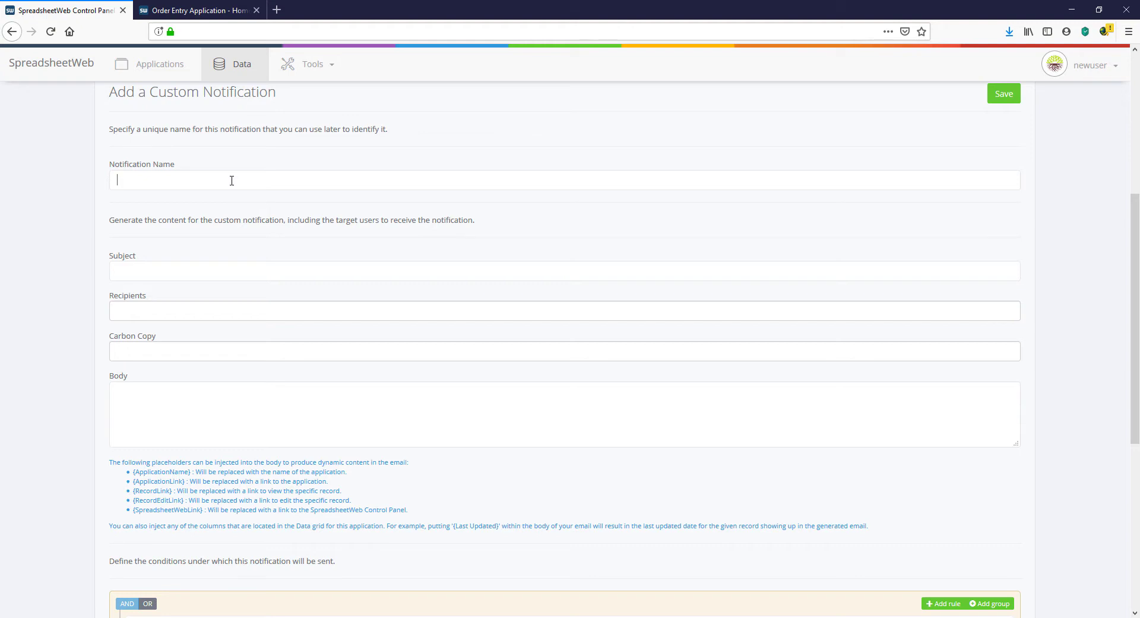
{"action": "left_click", "coordinate": [232, 180]}
{"action": "type", "text": "Records That Need Attention"}
{"action": "scroll", "coordinate": [232, 179], "scroll_direction": "down", "scroll_amount": 1}
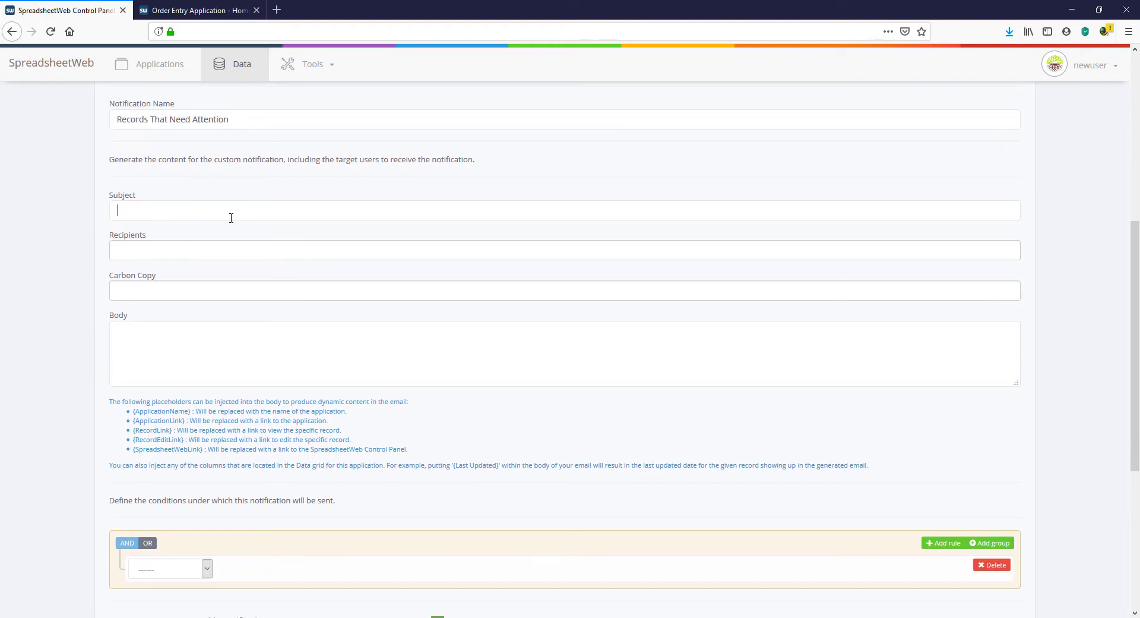
{"action": "type", "text": "Record has been pending for over 30 days"}
Step: Address it to manager and paste the 30-day-unreviewed body with record and login links
{"action": "left_click", "coordinate": [229, 252]}
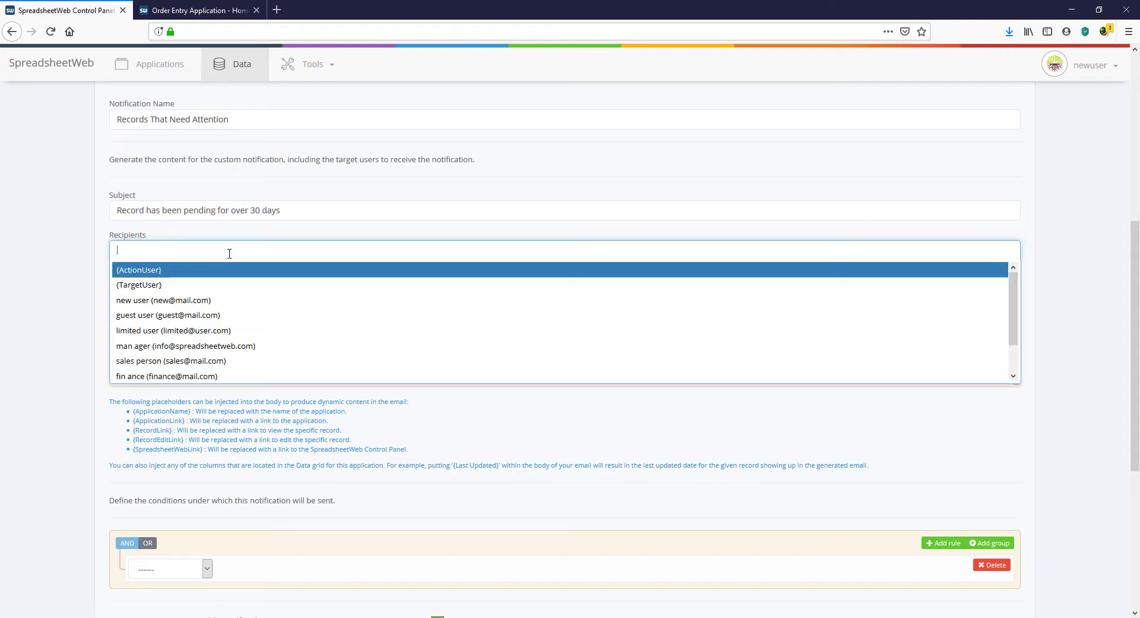
{"action": "left_click", "coordinate": [240, 346]}
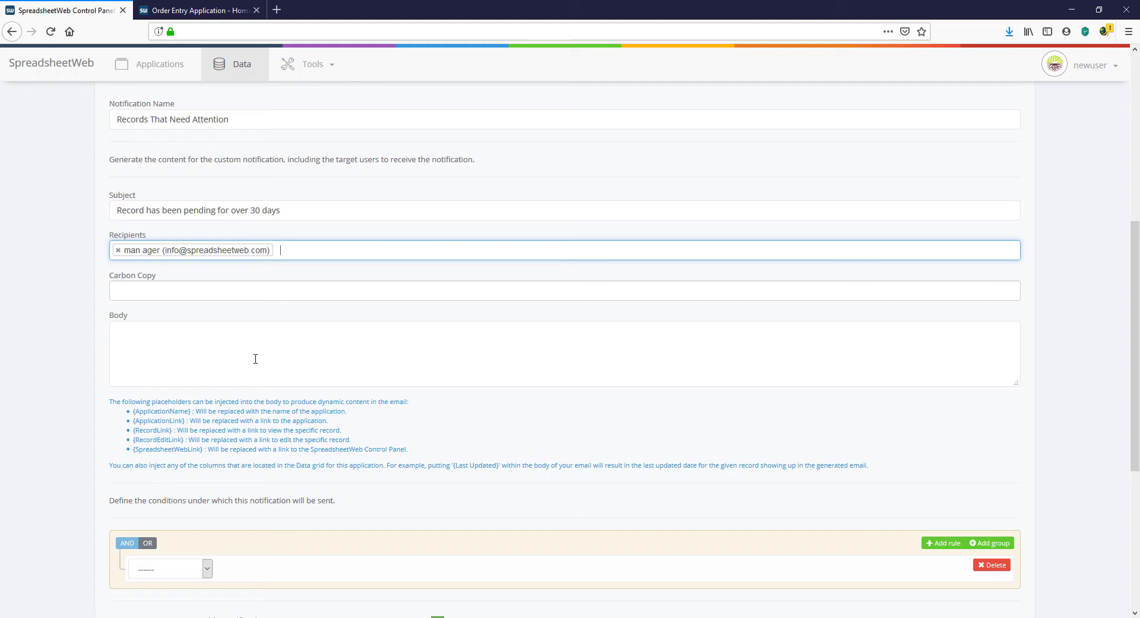
{"action": "left_click", "coordinate": [256, 358]}
{"action": "type", "text": "An order entry hasn't been reviewed in over 30 days."}
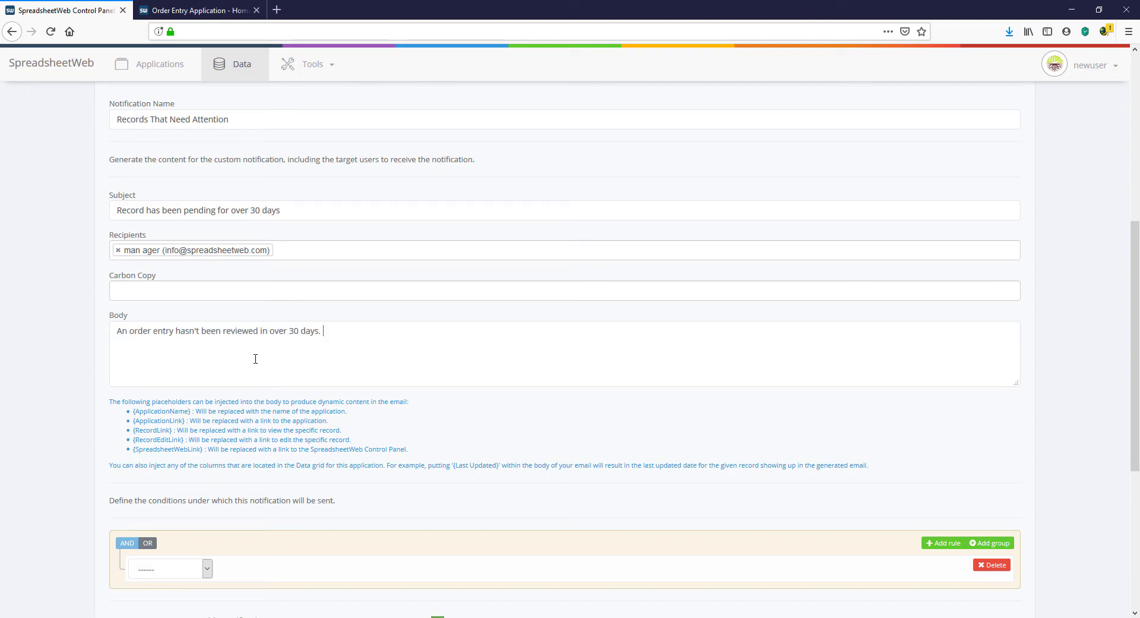
{"action": "type", "text": "Please see this record: {RecordEditLink} on the Data page. Login here: {SpreadsheetWebLink}"}
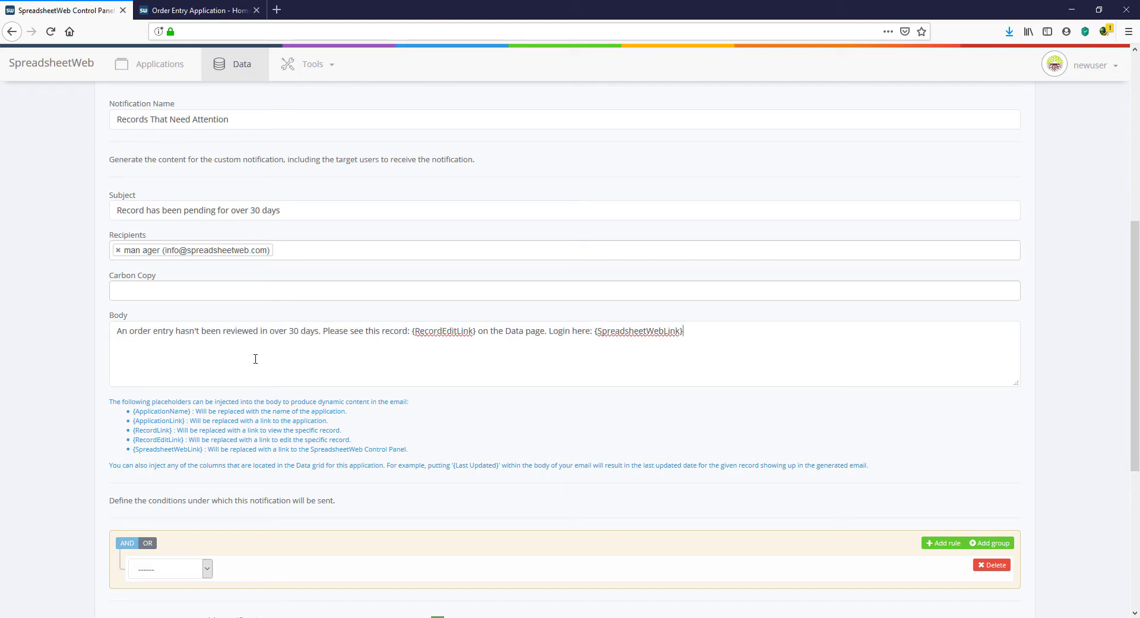
{"action": "scroll", "coordinate": [255, 358], "scroll_direction": "down", "scroll_amount": 5}
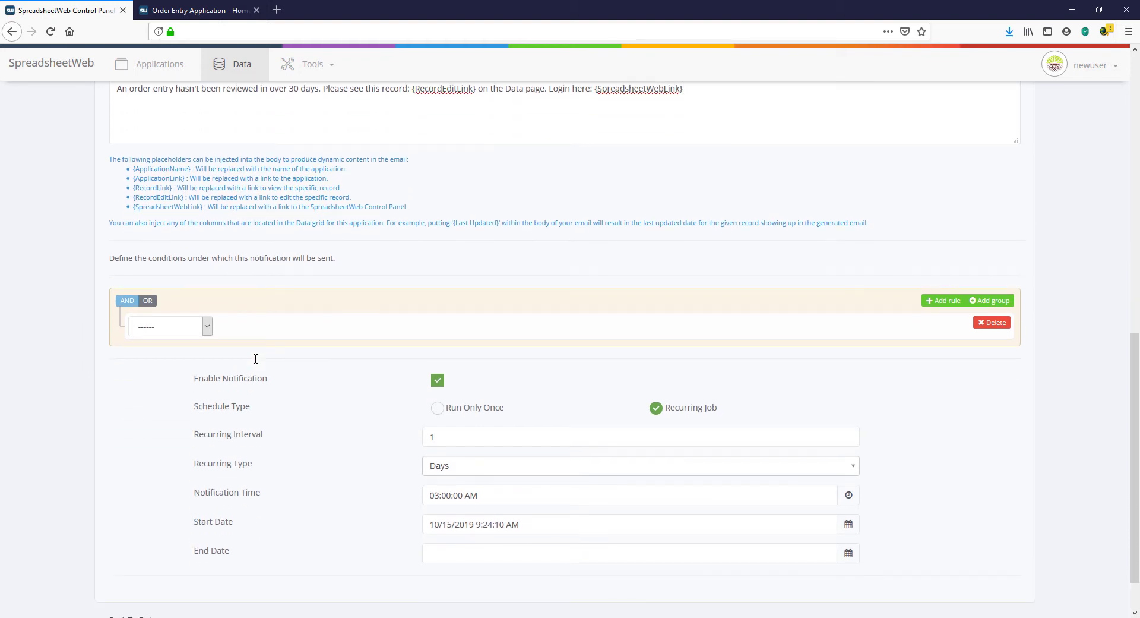
{"action": "scroll", "coordinate": [256, 364], "scroll_direction": "down", "scroll_amount": 1}
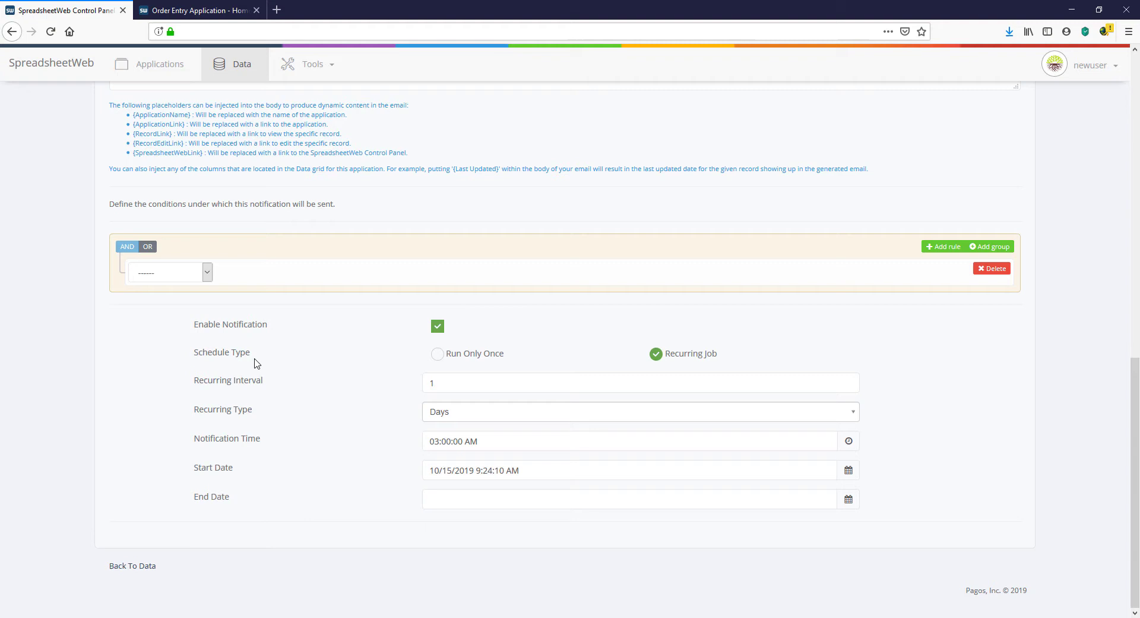
Step: Set the first condition to Status Index equal 1
{"action": "left_click", "coordinate": [190, 272]}
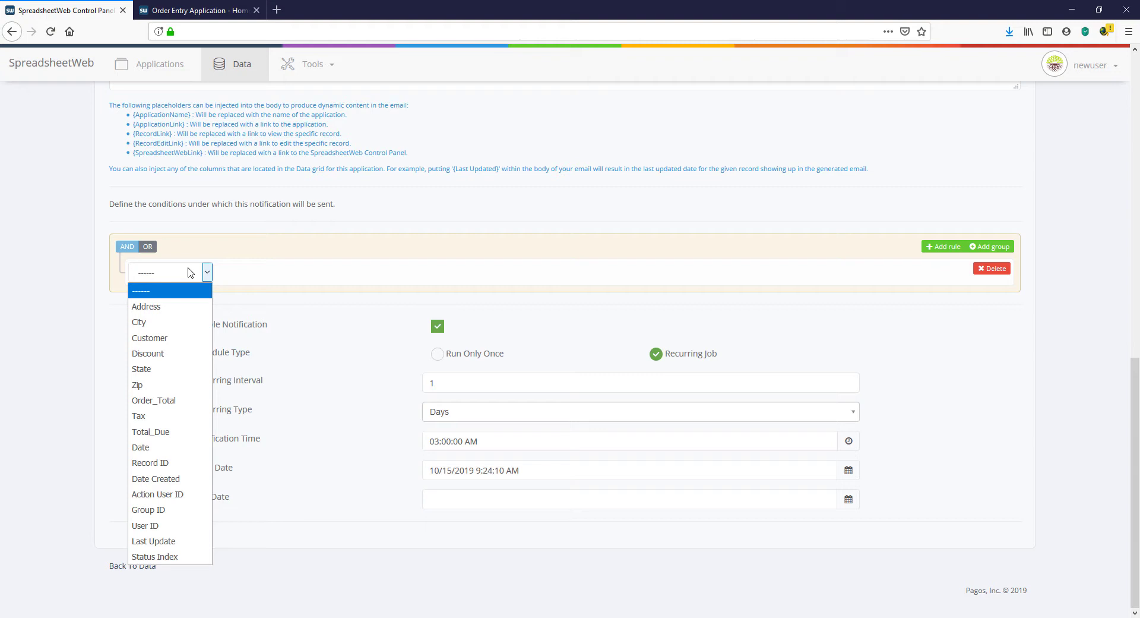
{"action": "left_click", "coordinate": [178, 556]}
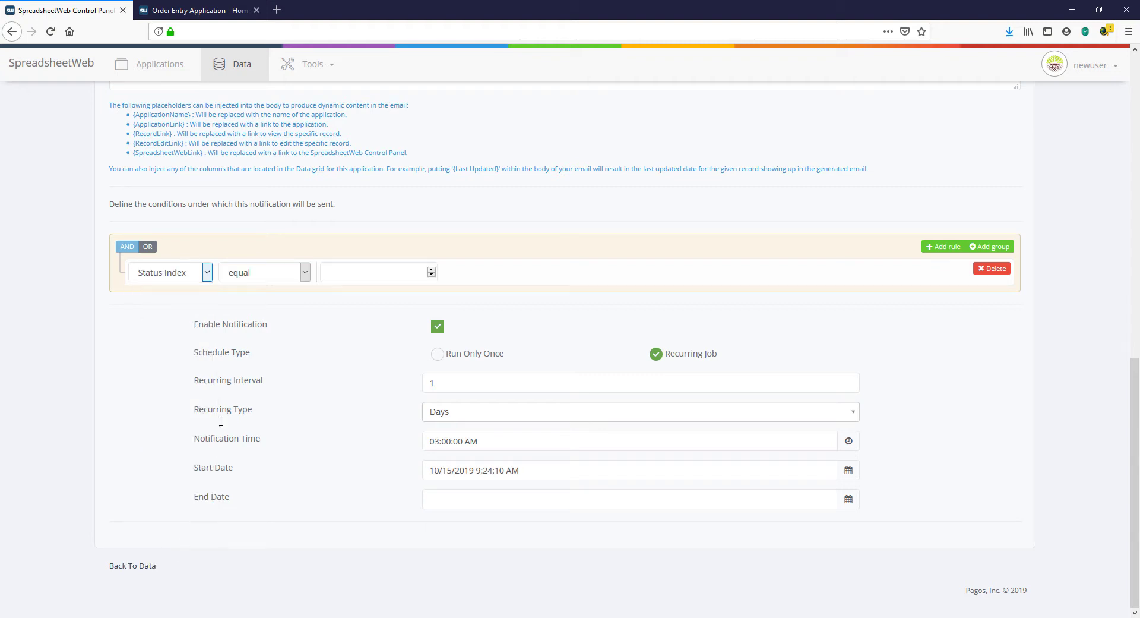
{"action": "left_click", "coordinate": [270, 280]}
{"action": "left_click", "coordinate": [270, 280]}
{"action": "left_click", "coordinate": [349, 276]}
Step: Add a second rule: Date Created older than (days) 30
{"action": "left_click", "coordinate": [943, 250]}
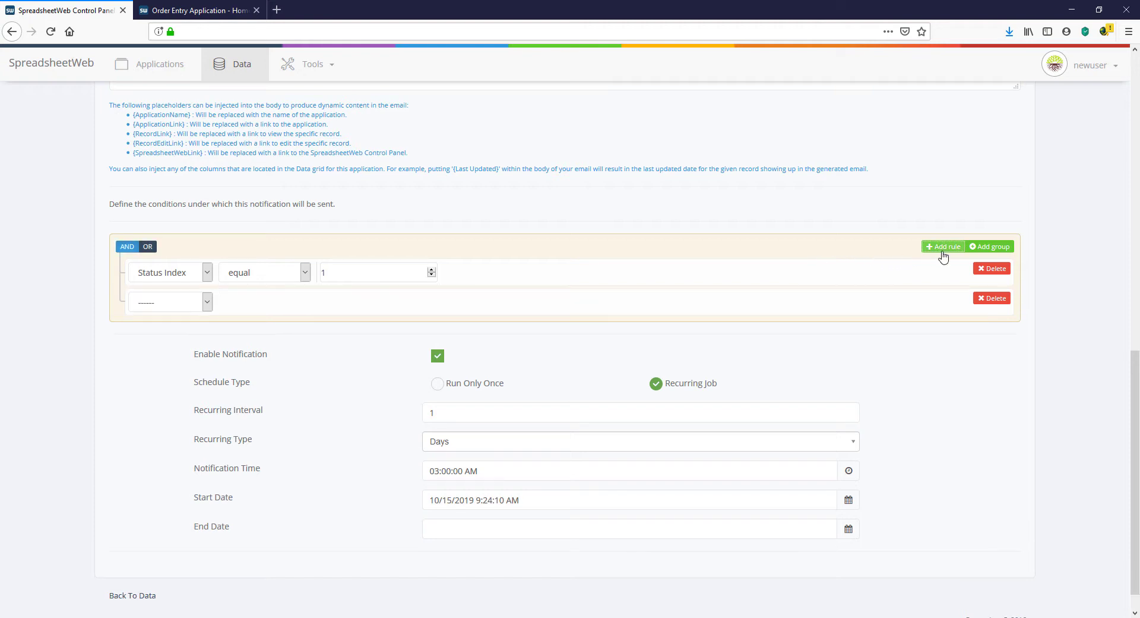
{"action": "left_click", "coordinate": [149, 304]}
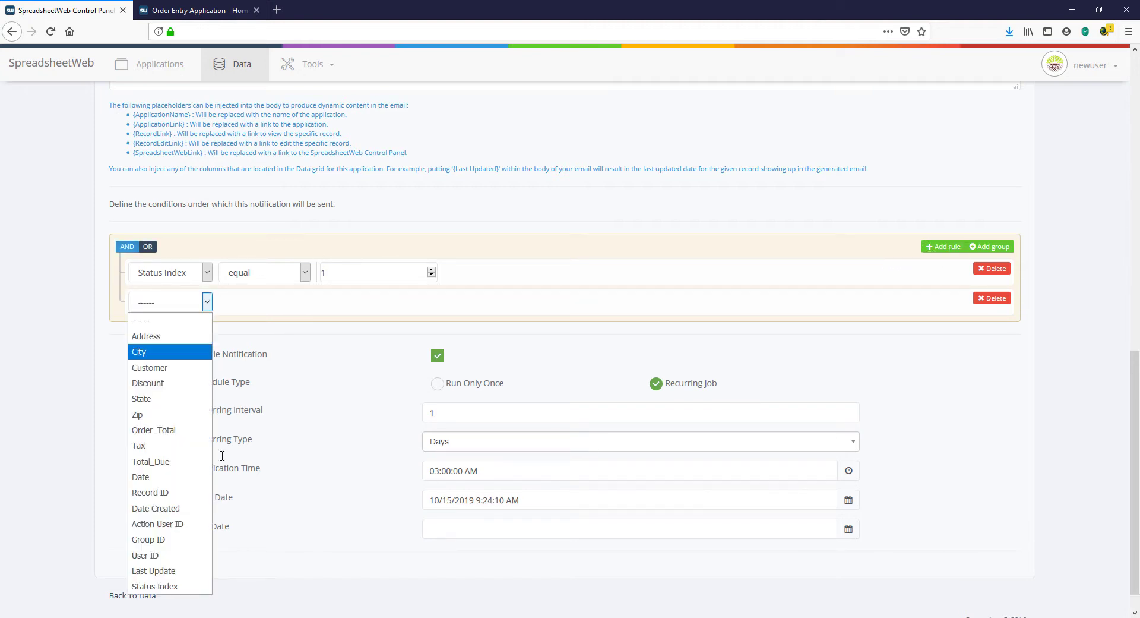
{"action": "left_click", "coordinate": [184, 509]}
{"action": "left_click", "coordinate": [290, 307]}
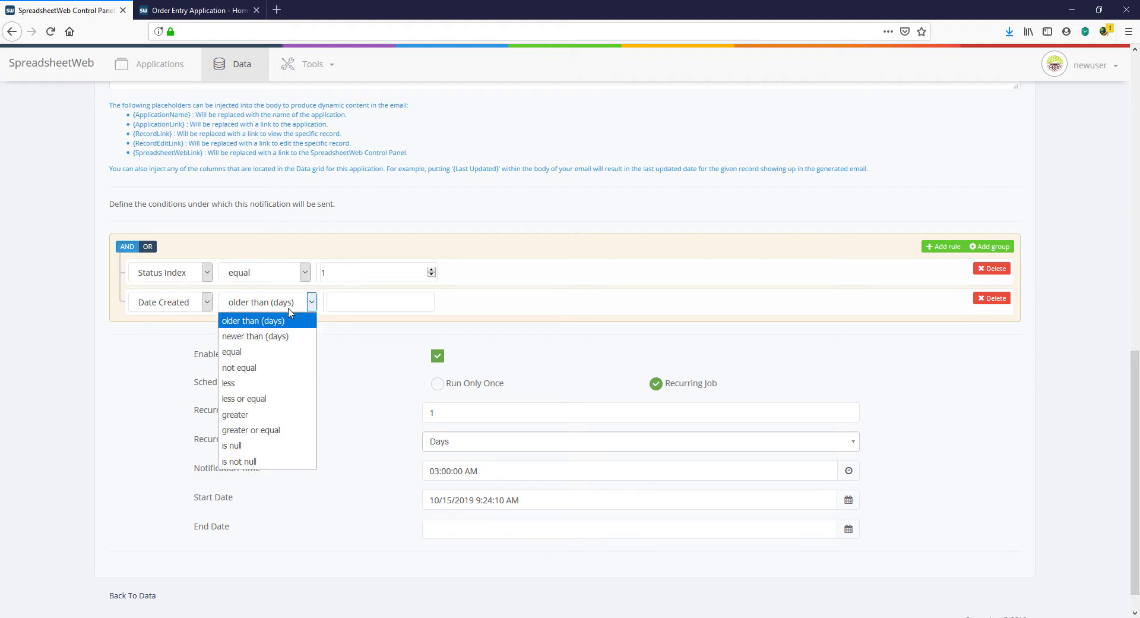
{"action": "left_click", "coordinate": [295, 309]}
{"action": "left_click", "coordinate": [334, 304]}
{"action": "type", "text": "30"}
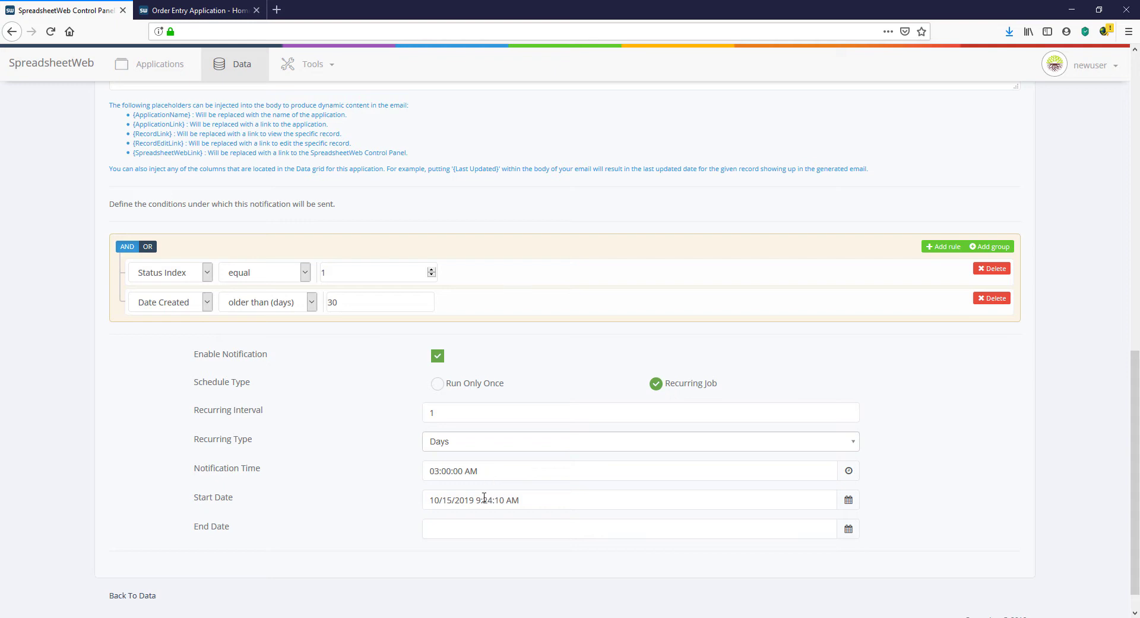
Step: Set the notification end date to March 1, 2020, then go back to the Data page
{"action": "left_click", "coordinate": [475, 520]}
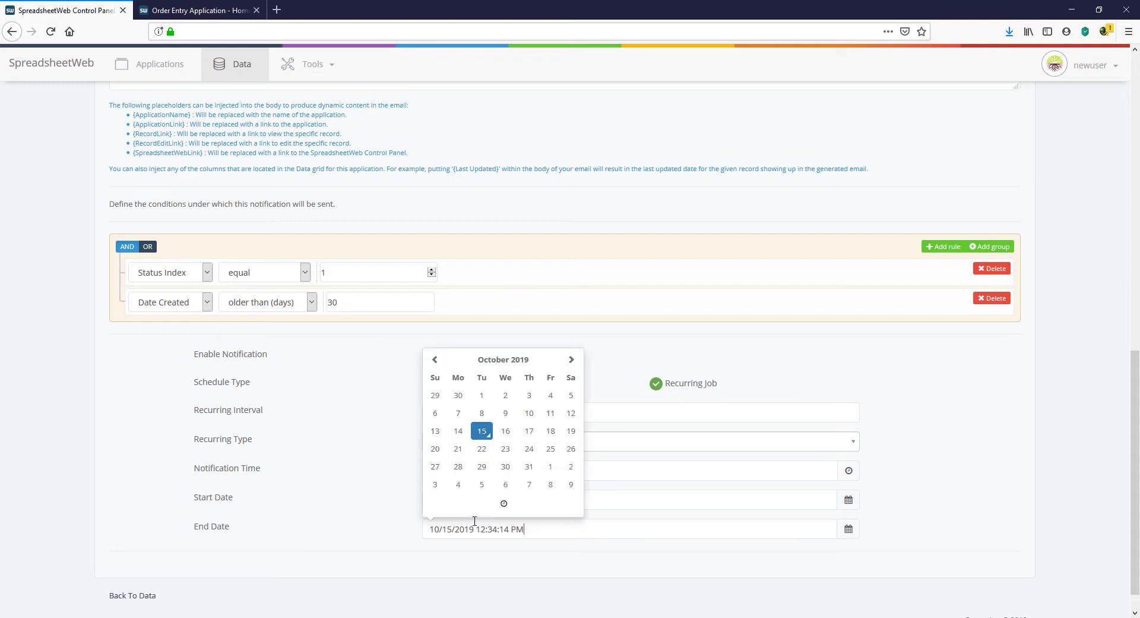
{"action": "left_click", "coordinate": [570, 360]}
{"action": "left_click", "coordinate": [570, 360]}
{"action": "left_click", "coordinate": [571, 359]}
{"action": "left_click", "coordinate": [570, 359]}
{"action": "left_click", "coordinate": [570, 360]}
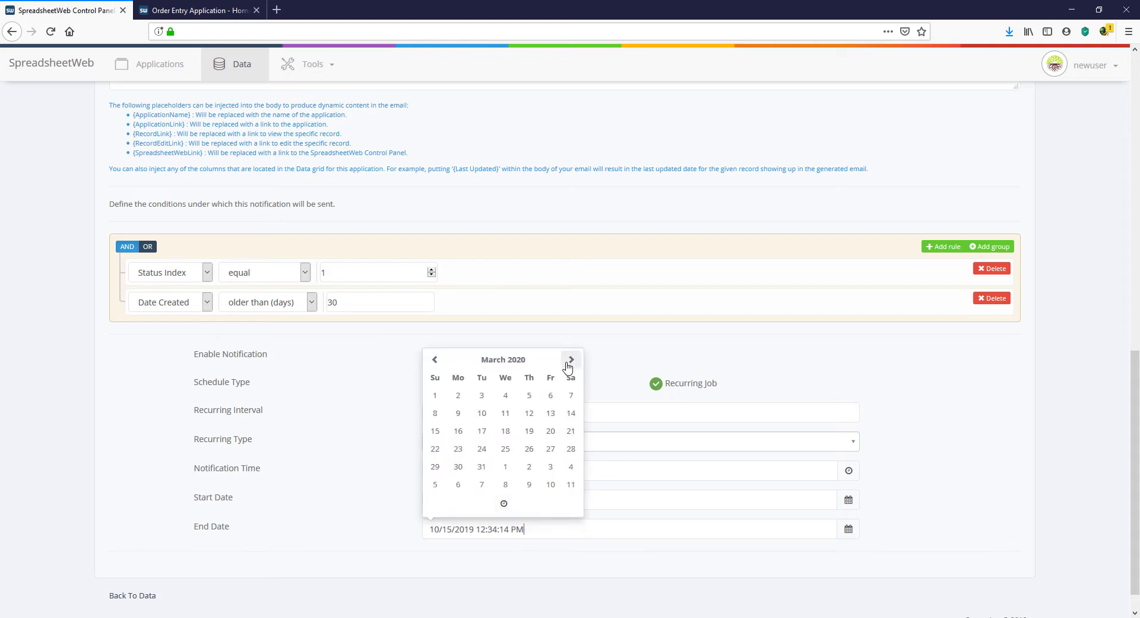
{"action": "left_click", "coordinate": [435, 396]}
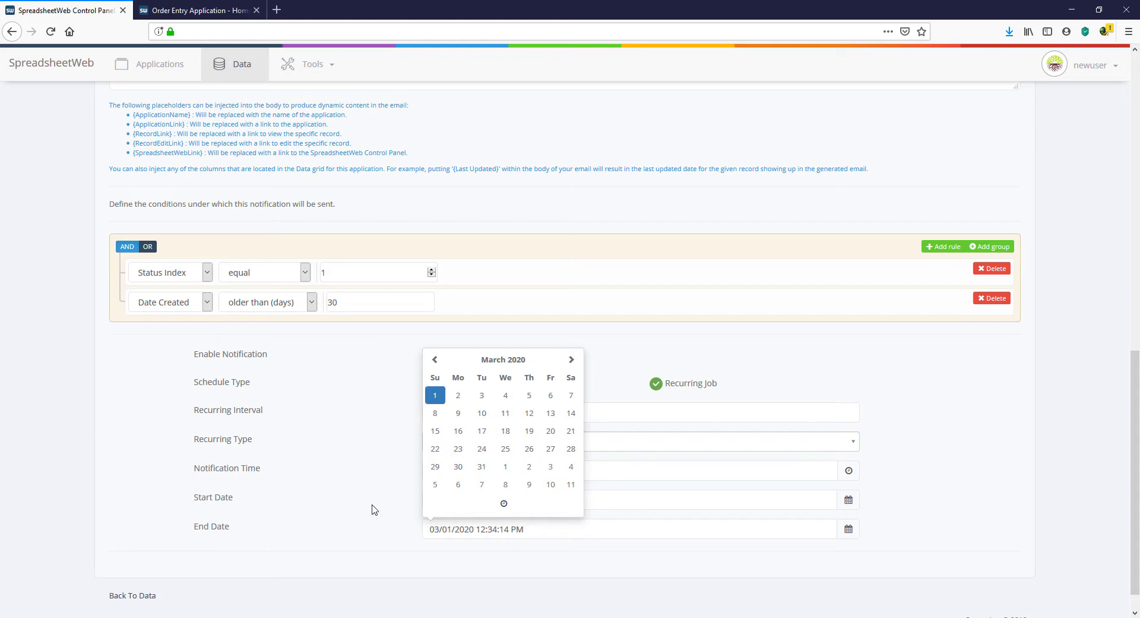
{"action": "left_click", "coordinate": [373, 546]}
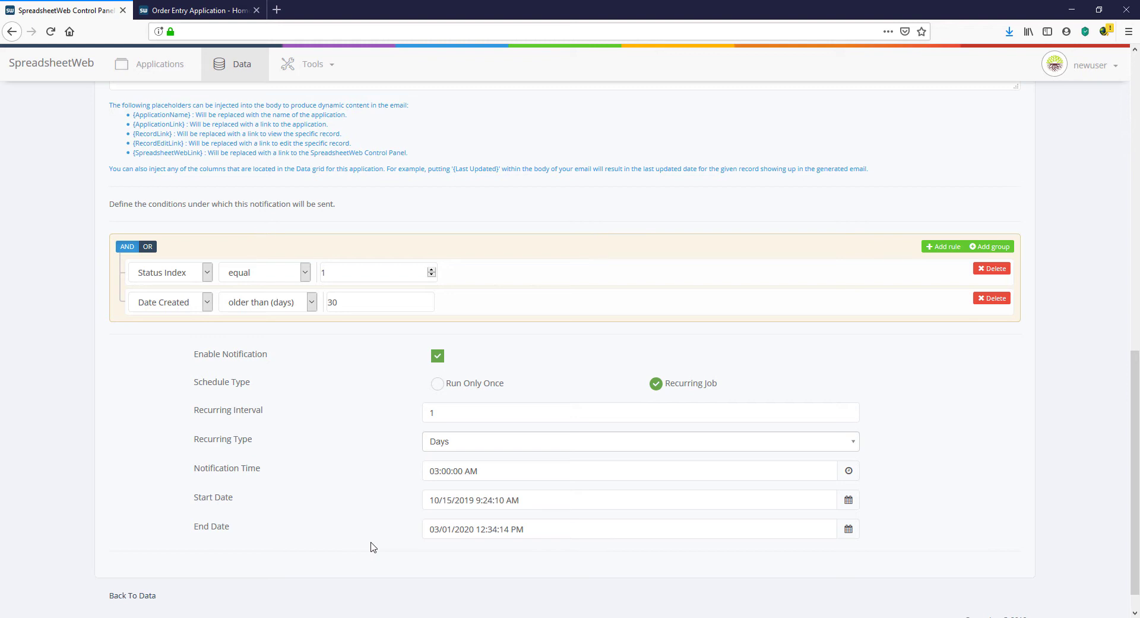
{"action": "scroll", "coordinate": [371, 545], "scroll_direction": "down", "scroll_amount": 1}
{"action": "left_click", "coordinate": [146, 570]}
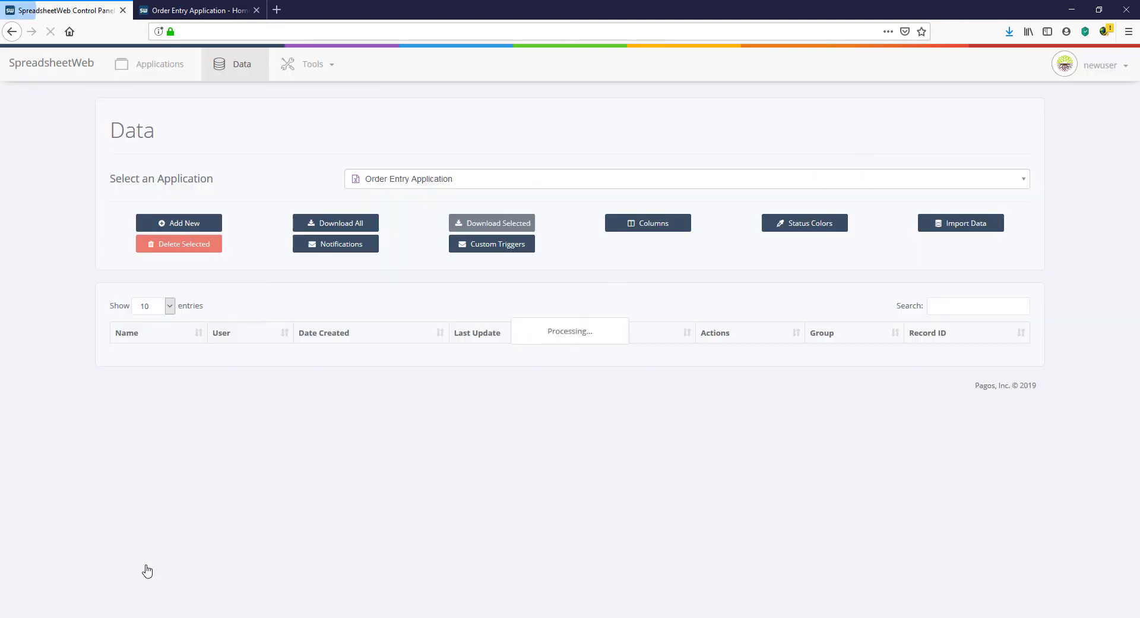
Step: Log out and sign back in as the sales user to open the Order Entry form
{"action": "left_click", "coordinate": [256, 10]}
{"action": "left_click", "coordinate": [1086, 73]}
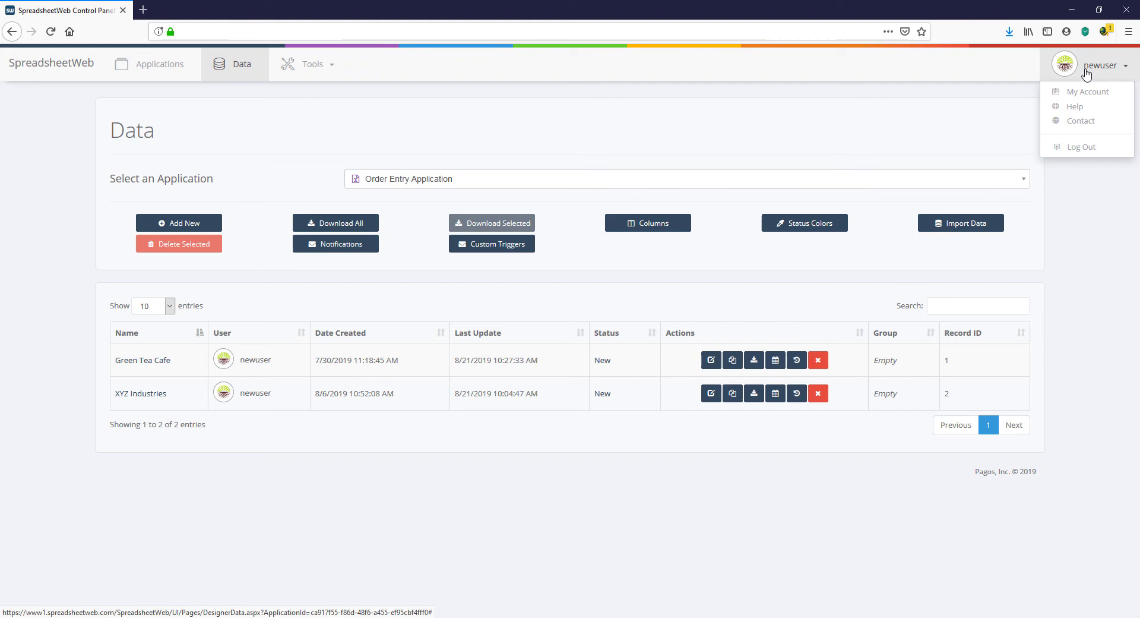
{"action": "left_click", "coordinate": [1081, 147]}
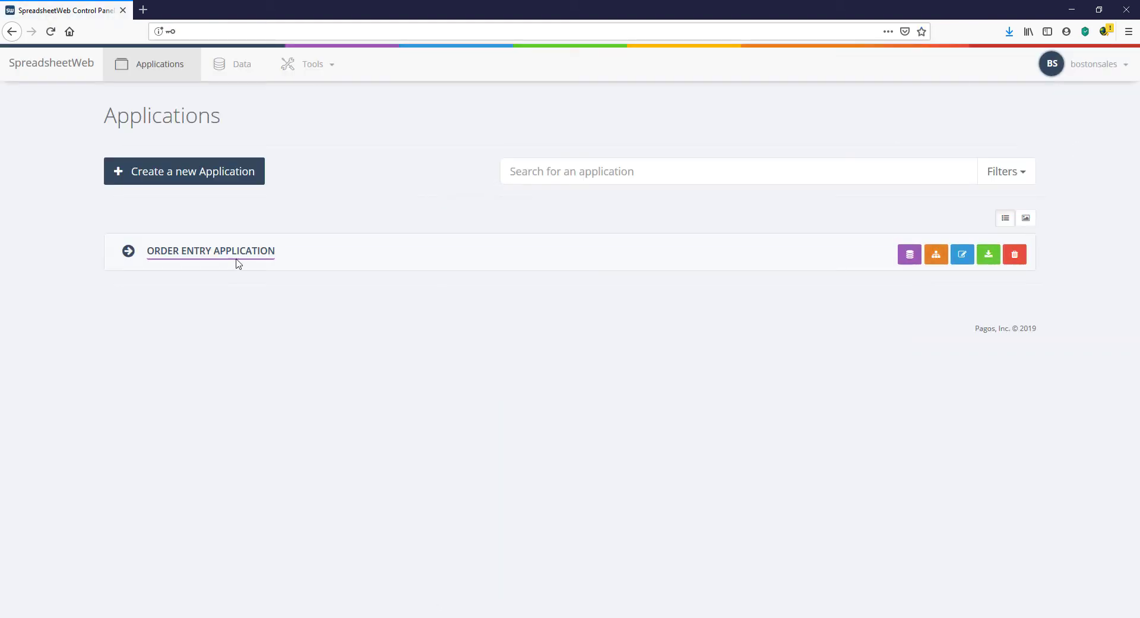
{"action": "left_click", "coordinate": [237, 256]}
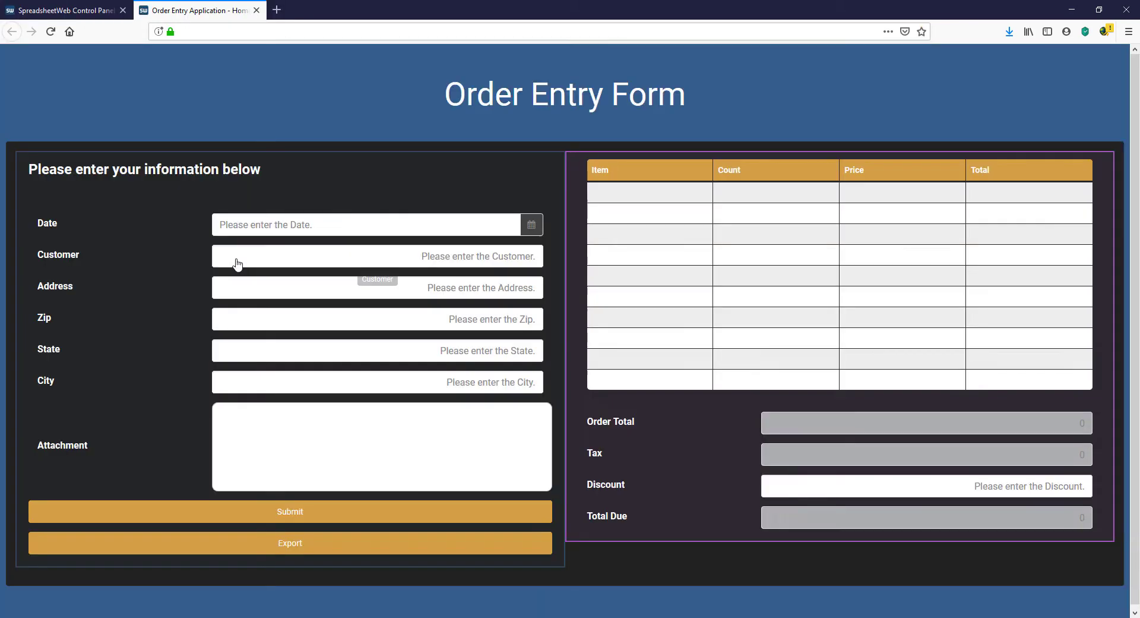
Step: Enter order date 10/15/2019, customer ABC Corp, and the customer's street, zip, state and city
{"action": "left_click", "coordinate": [272, 227]}
{"action": "left_click", "coordinate": [360, 257]}
{"action": "type", "text": "ABC Cor"}
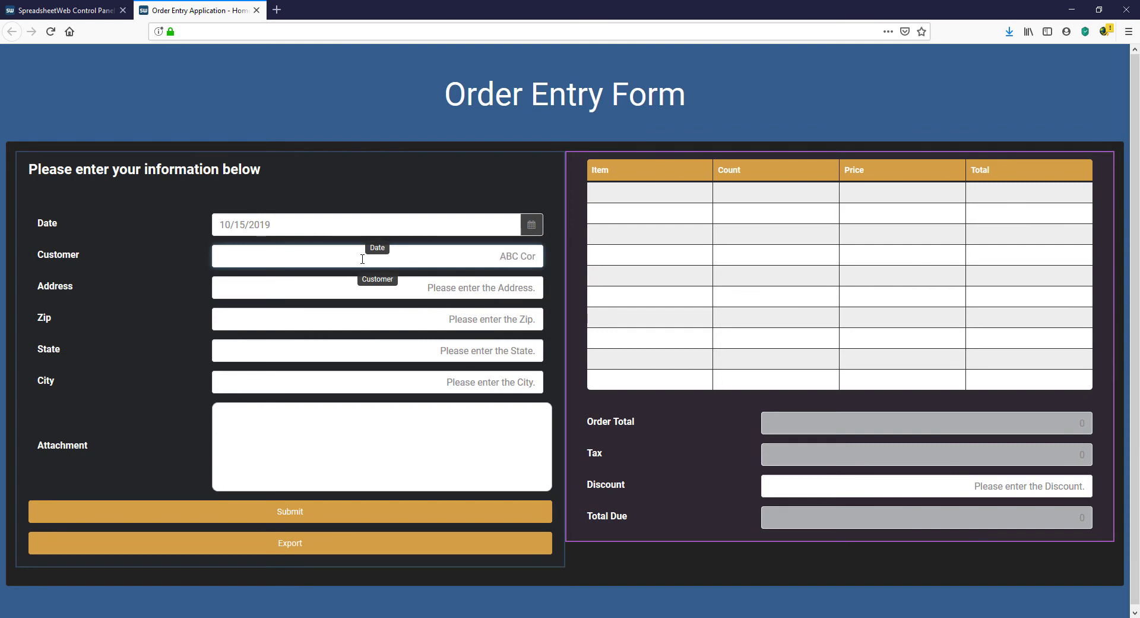
{"action": "type", "text": "p"}
{"action": "key", "text": "Tab"}
{"action": "type", "text": "123 Main St."}
{"action": "key", "text": "Tab"}
{"action": "type", "text": "12345"}
{"action": "key", "text": "Tab"}
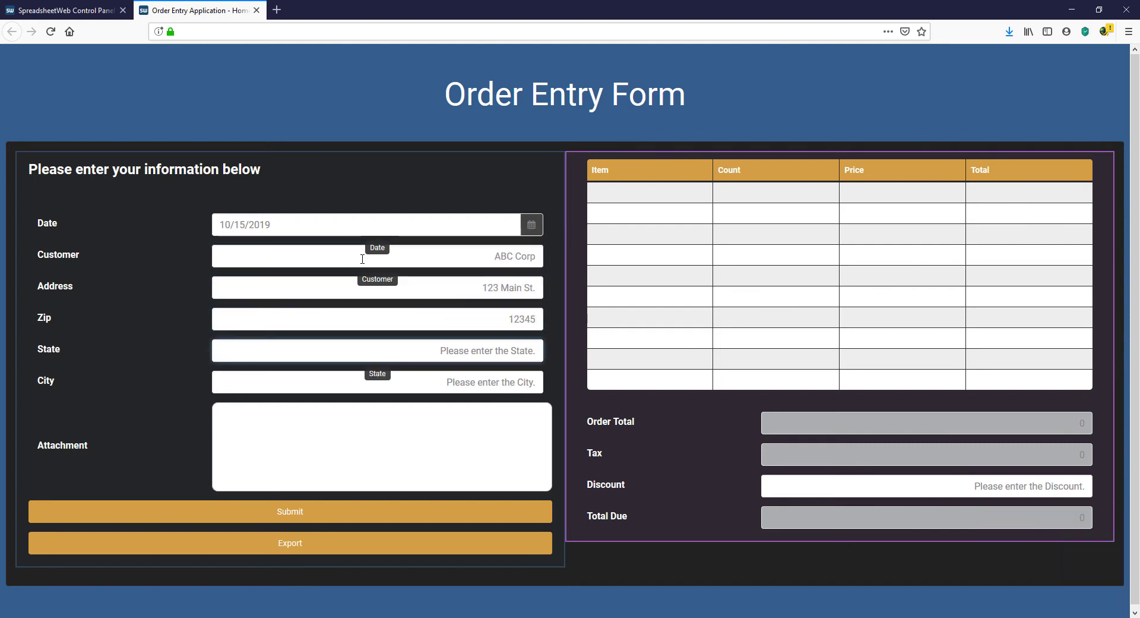
{"action": "type", "text": "MA"}
{"action": "key", "text": "Tab"}
{"action": "type", "text": "Boston"}
Step: Add Item 01 with count 5 and Item 02 with count 10, then submit the order
{"action": "left_click", "coordinate": [633, 193]}
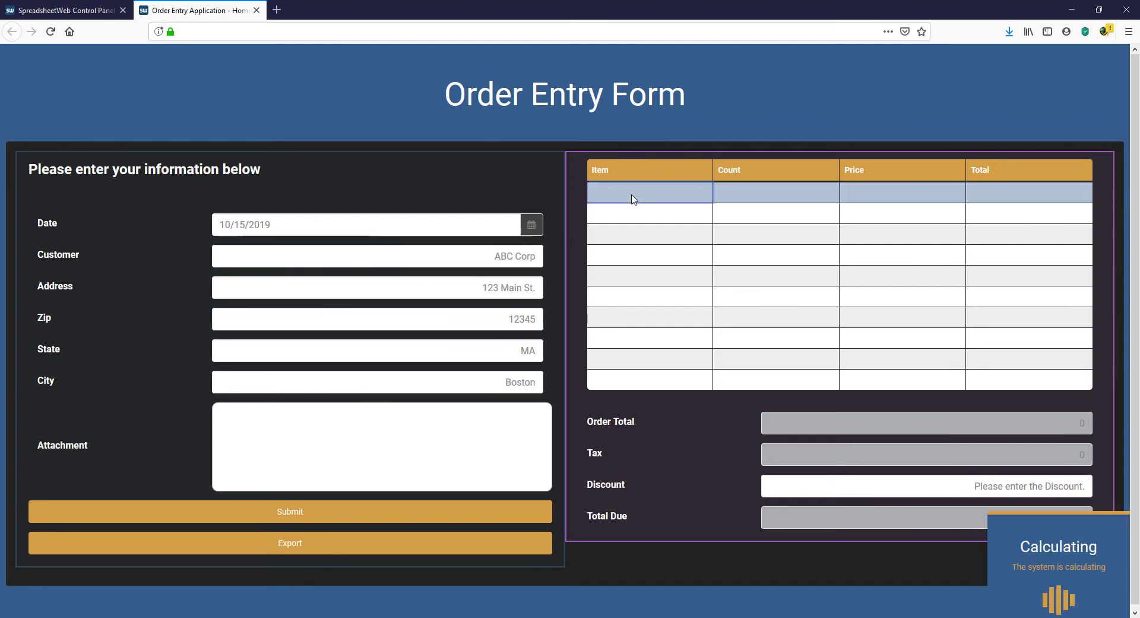
{"action": "left_click", "coordinate": [606, 245]}
{"action": "left_click", "coordinate": [756, 200]}
{"action": "type", "text": "5"}
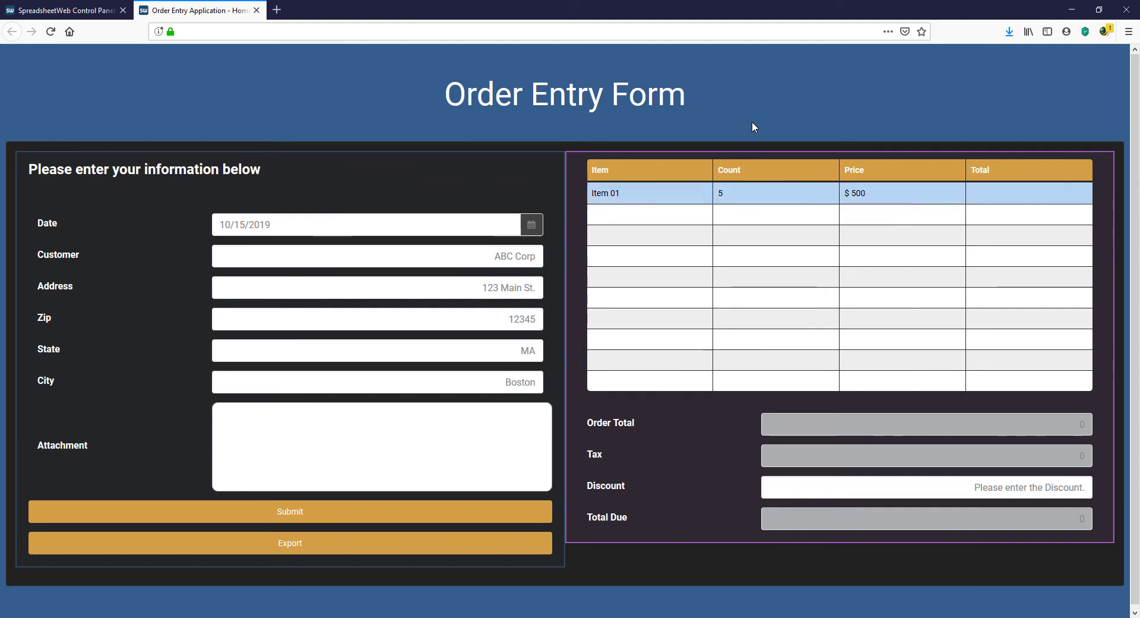
{"action": "left_click", "coordinate": [675, 217]}
{"action": "left_click", "coordinate": [675, 283]}
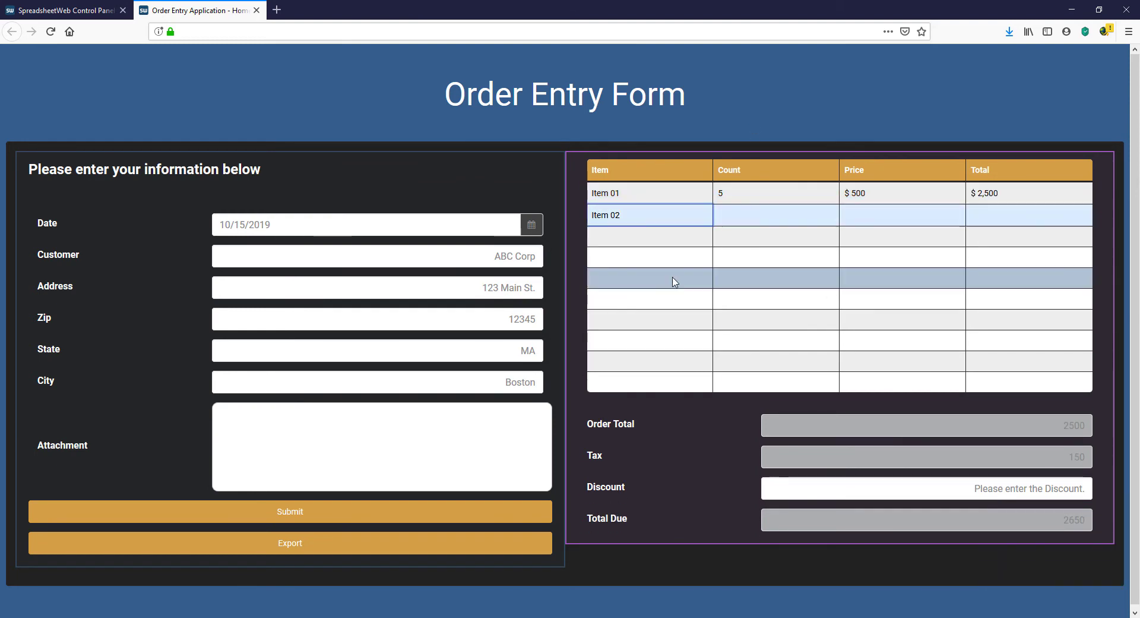
{"action": "left_click", "coordinate": [745, 217]}
{"action": "type", "text": "10"}
{"action": "left_click", "coordinate": [561, 413]}
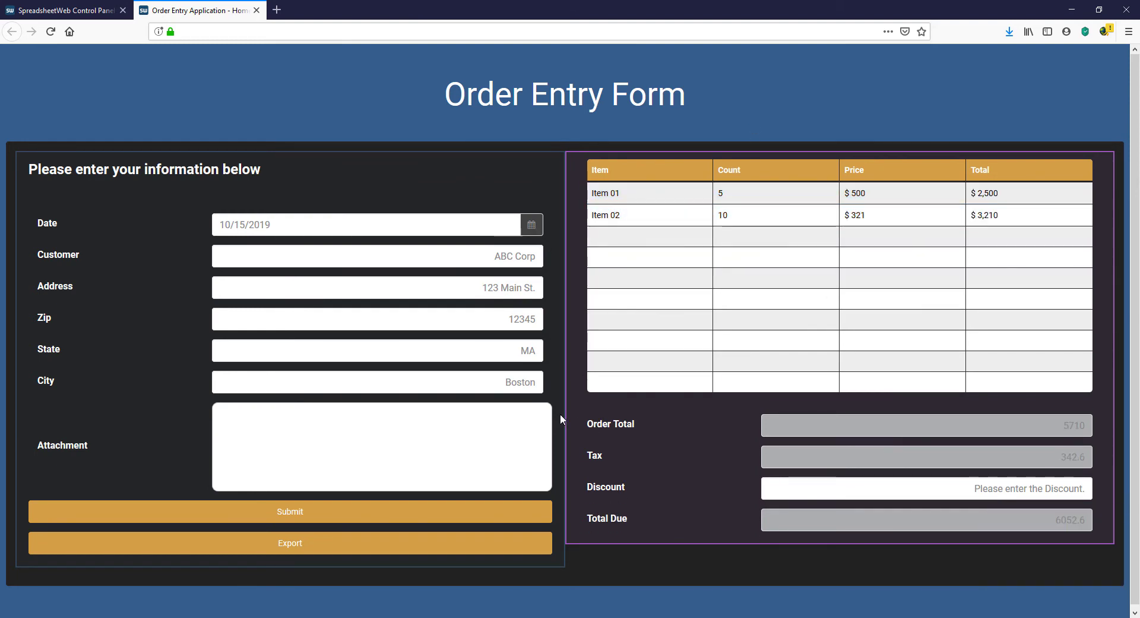
{"action": "left_click", "coordinate": [463, 510]}
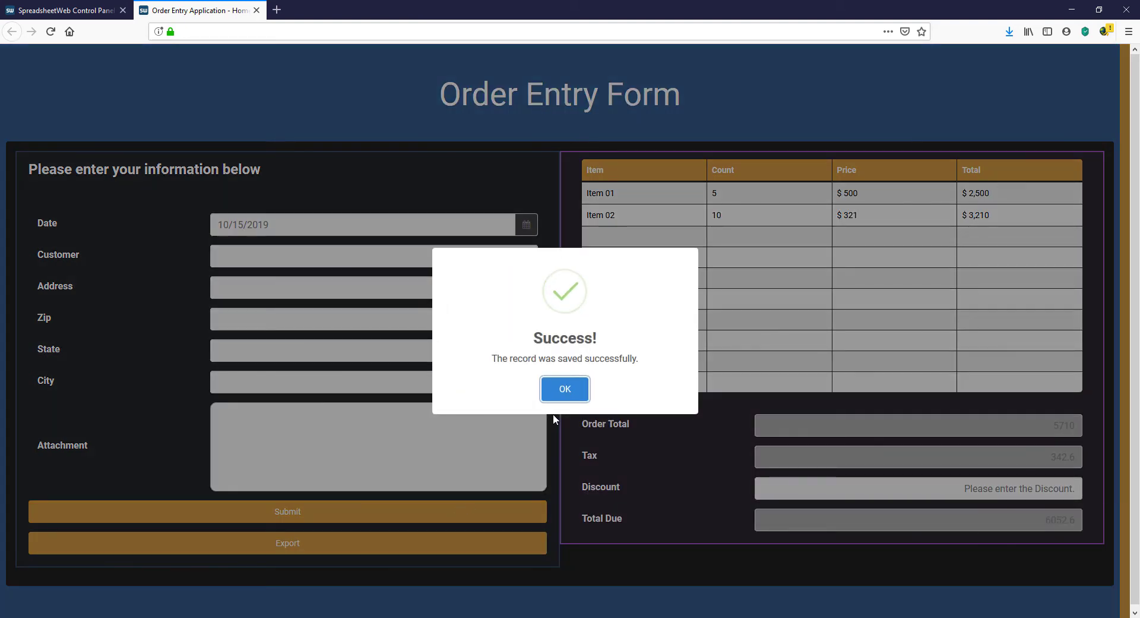
{"action": "left_click", "coordinate": [558, 390]}
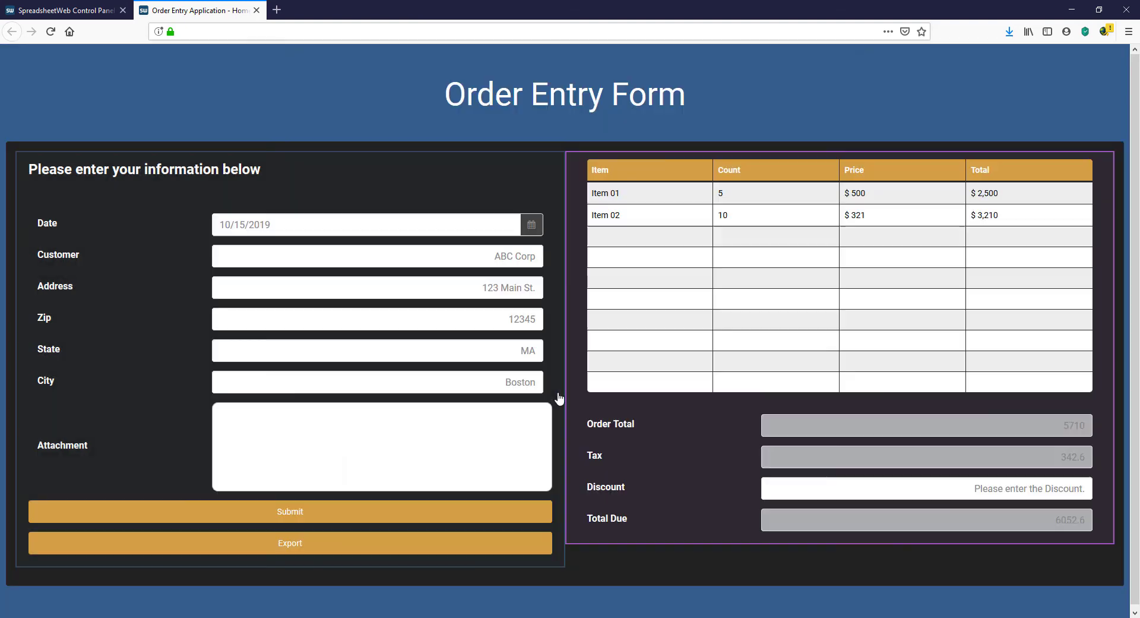
Step: Check the ABC Corp order in the Order Entry data list, then log out of the sales account
{"action": "left_click", "coordinate": [256, 10]}
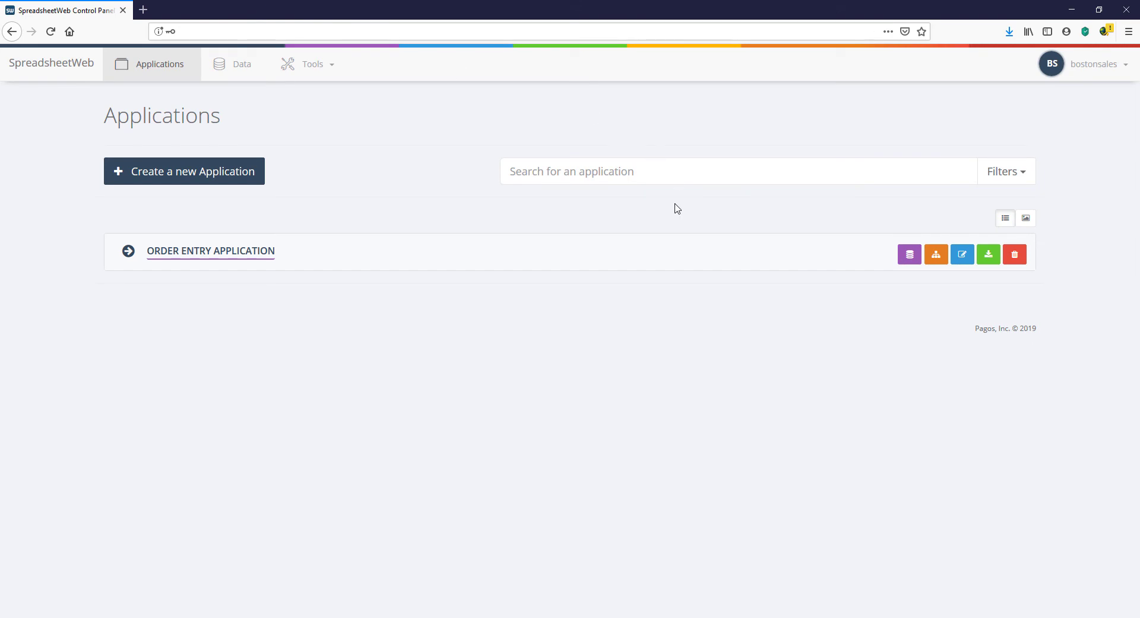
{"action": "left_click", "coordinate": [909, 254]}
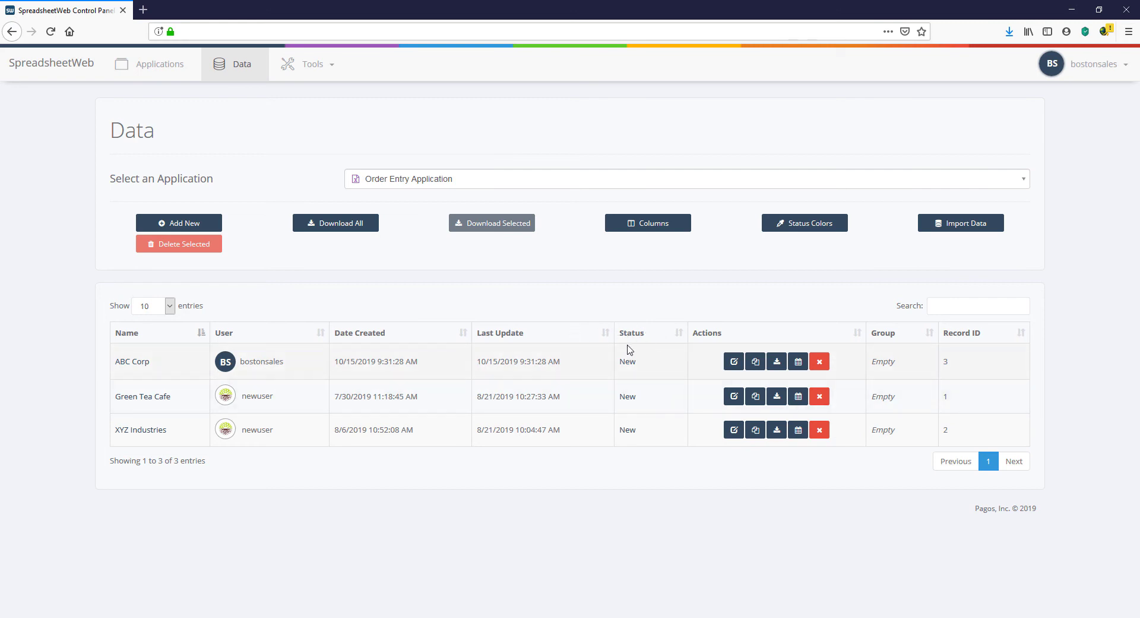
{"action": "left_click", "coordinate": [1072, 73]}
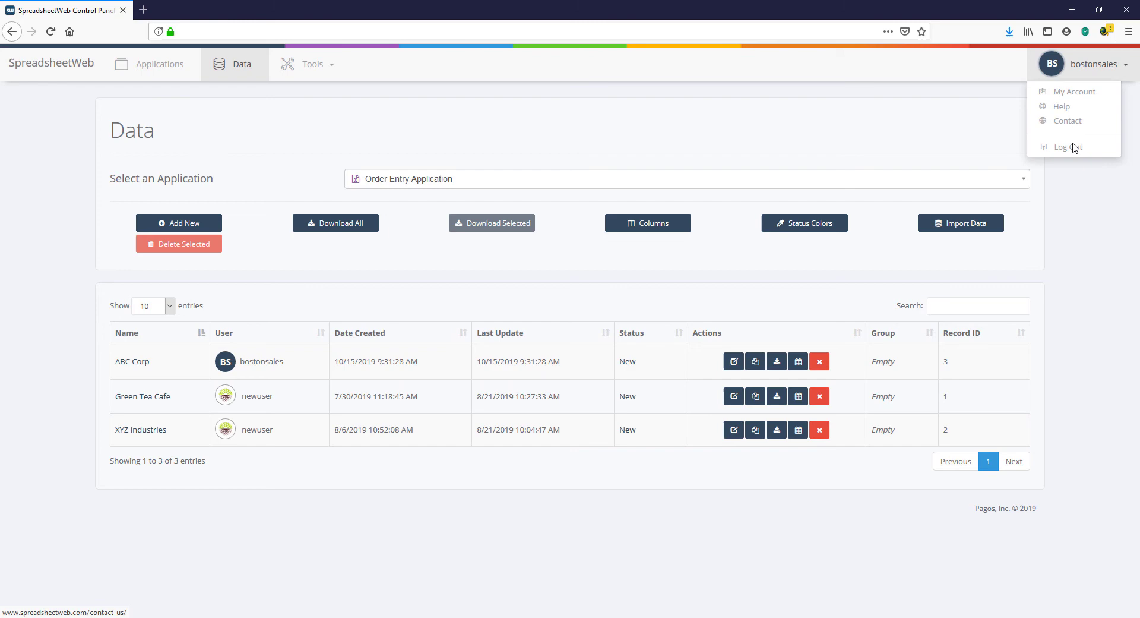
{"action": "left_click", "coordinate": [1072, 147]}
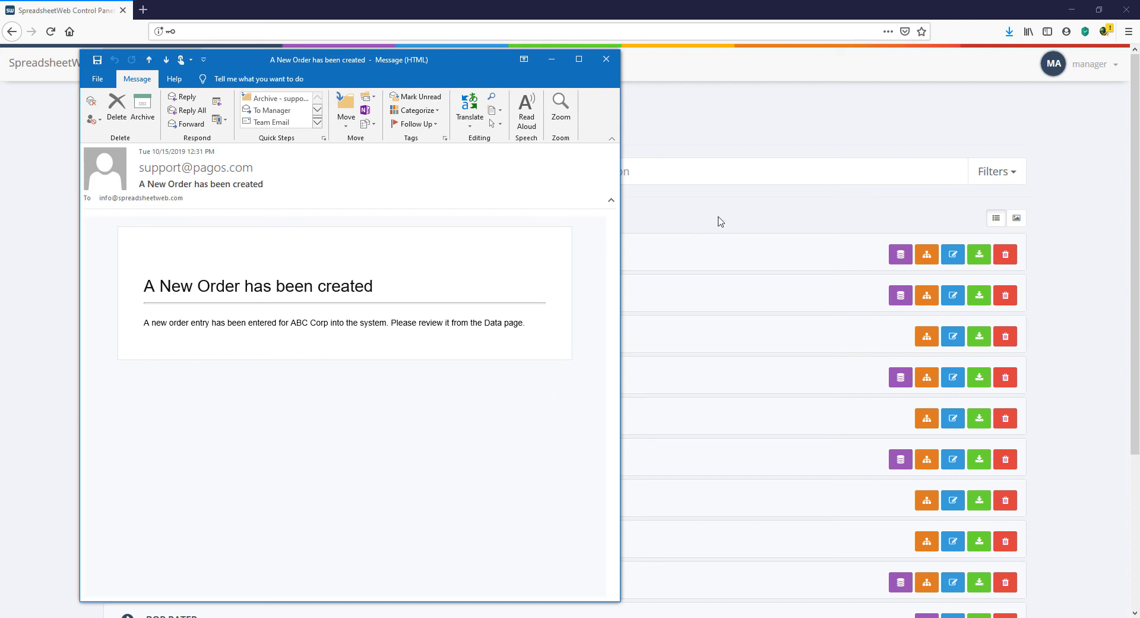
Step: Close the new-order email and open the ABC Corp order from the Order Entry data
{"action": "left_click", "coordinate": [721, 221]}
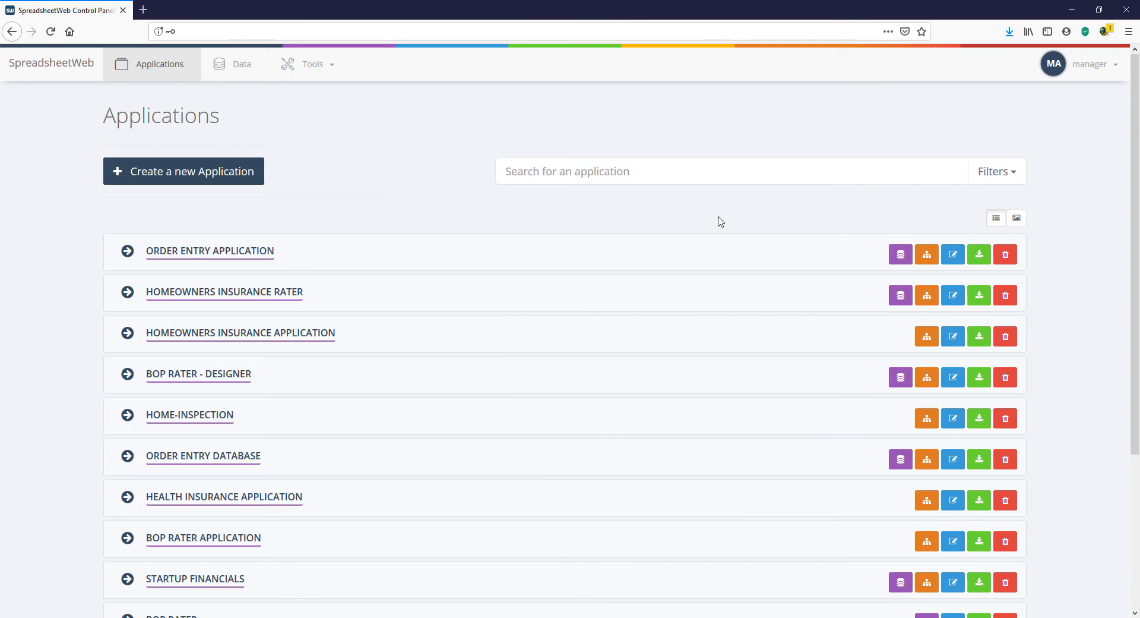
{"action": "left_click", "coordinate": [898, 254]}
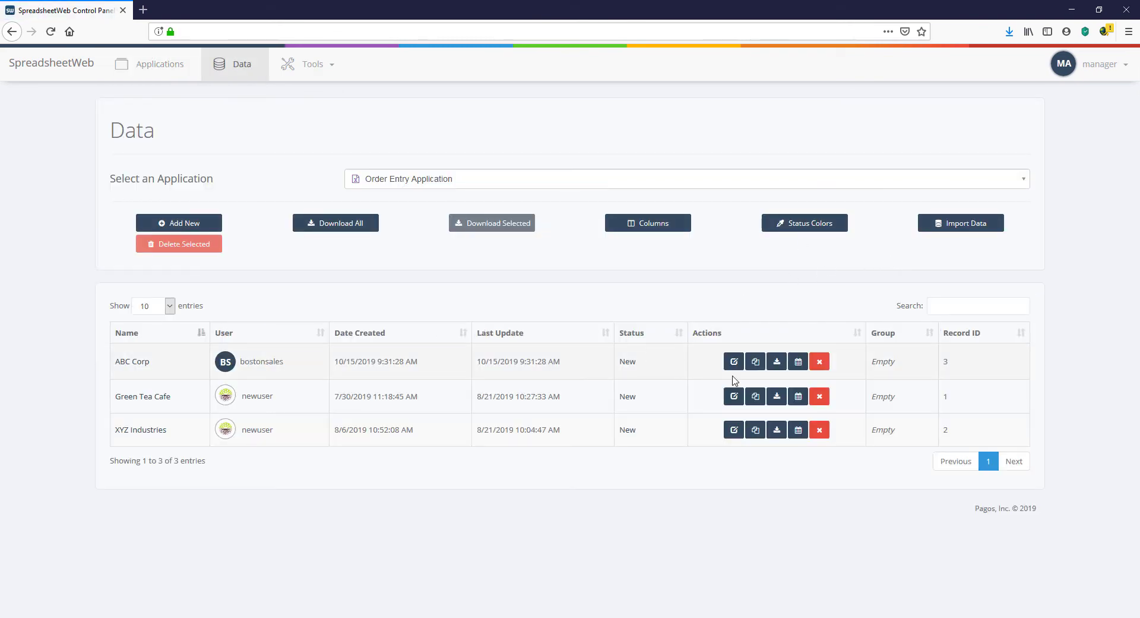
{"action": "left_click", "coordinate": [734, 362]}
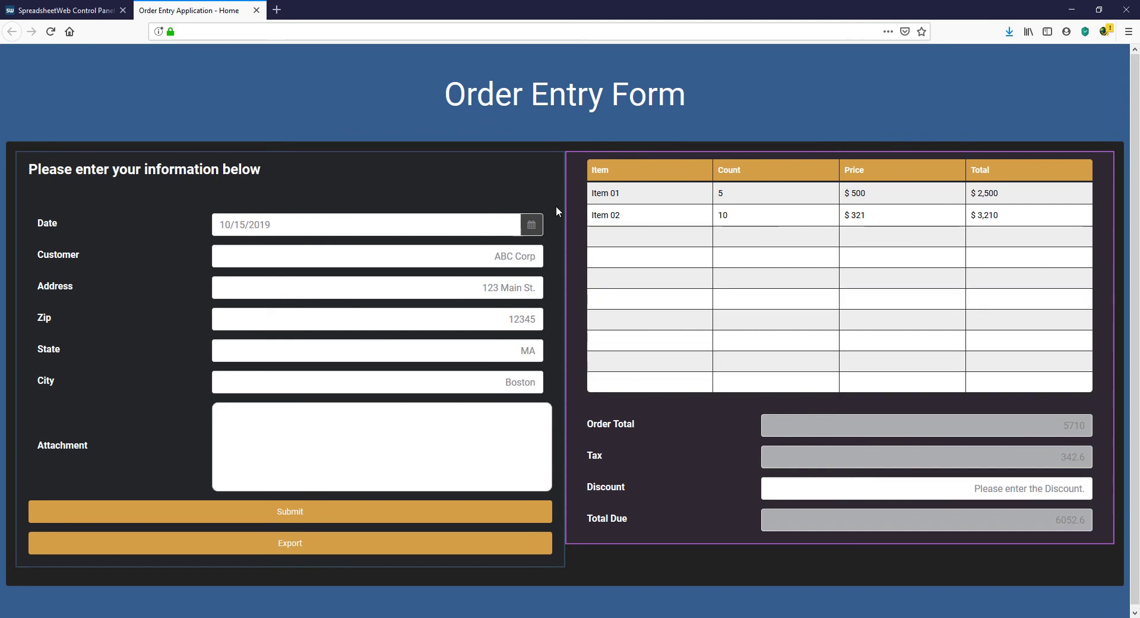
Step: Change the ABC Corp order's status from New to Approved and save it
{"action": "left_click", "coordinate": [257, 10]}
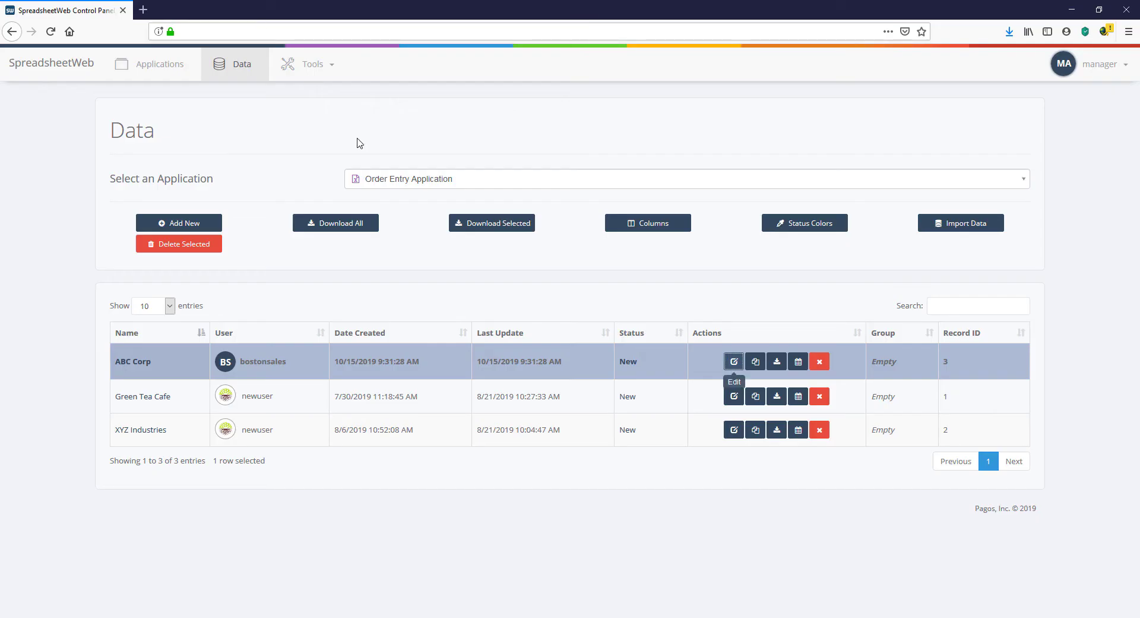
{"action": "left_click", "coordinate": [627, 362]}
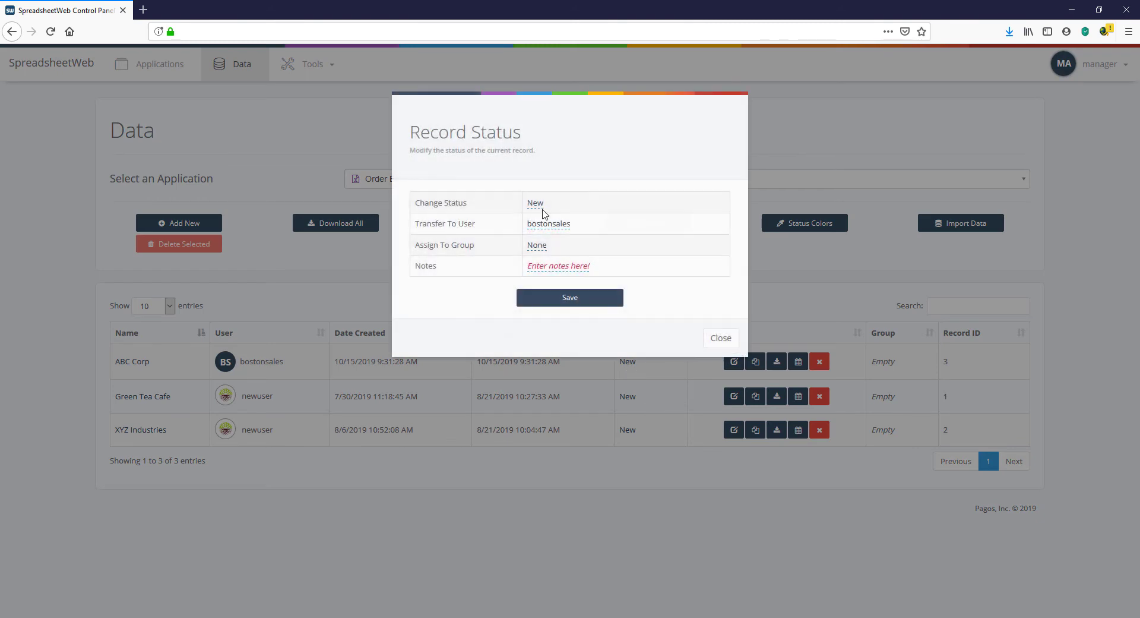
{"action": "left_click", "coordinate": [536, 204]}
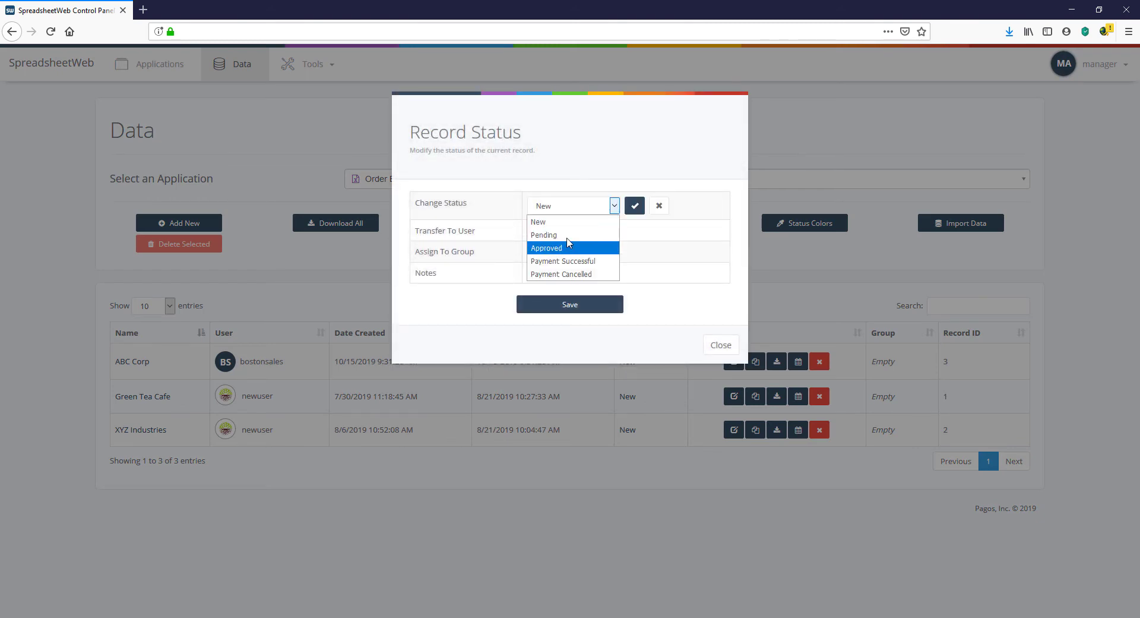
{"action": "left_click", "coordinate": [563, 246]}
{"action": "left_click", "coordinate": [635, 205]}
{"action": "left_click", "coordinate": [586, 298]}
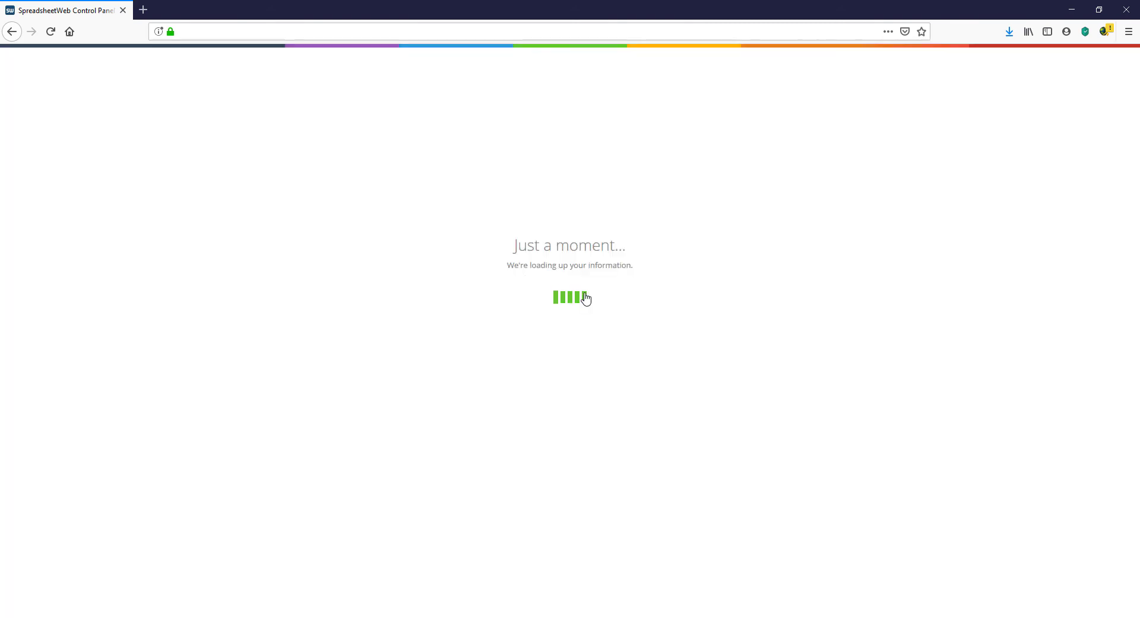
{"action": "left_click", "coordinate": [716, 381]}
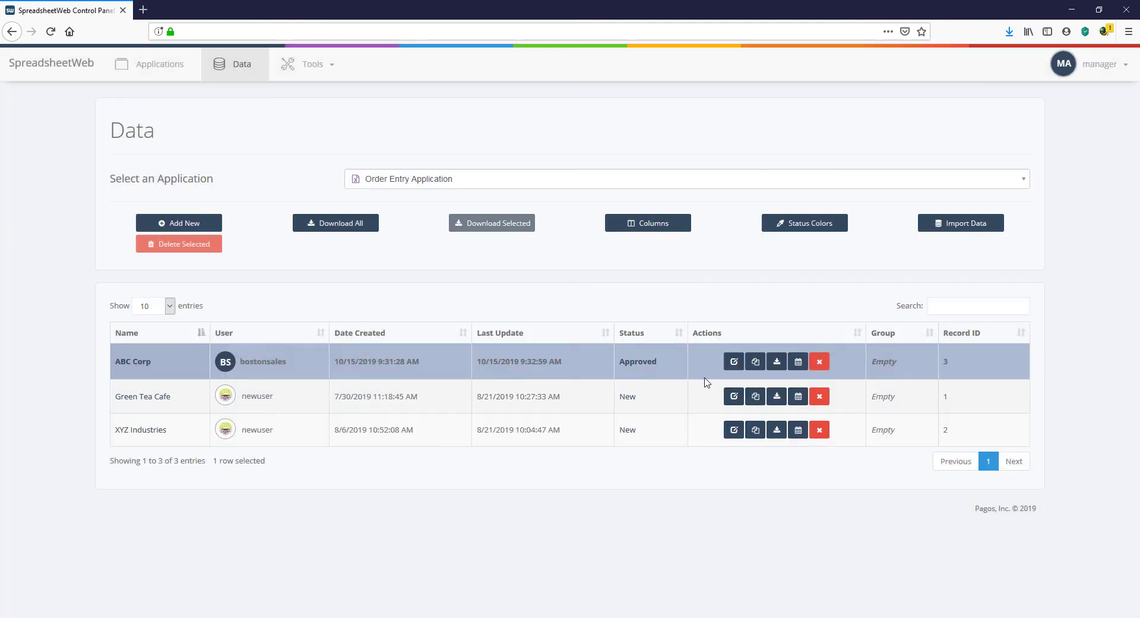
Step: Bring up the ABC Corp New-to-Approved status email and close it
{"action": "key", "text": "alt+Tab"}
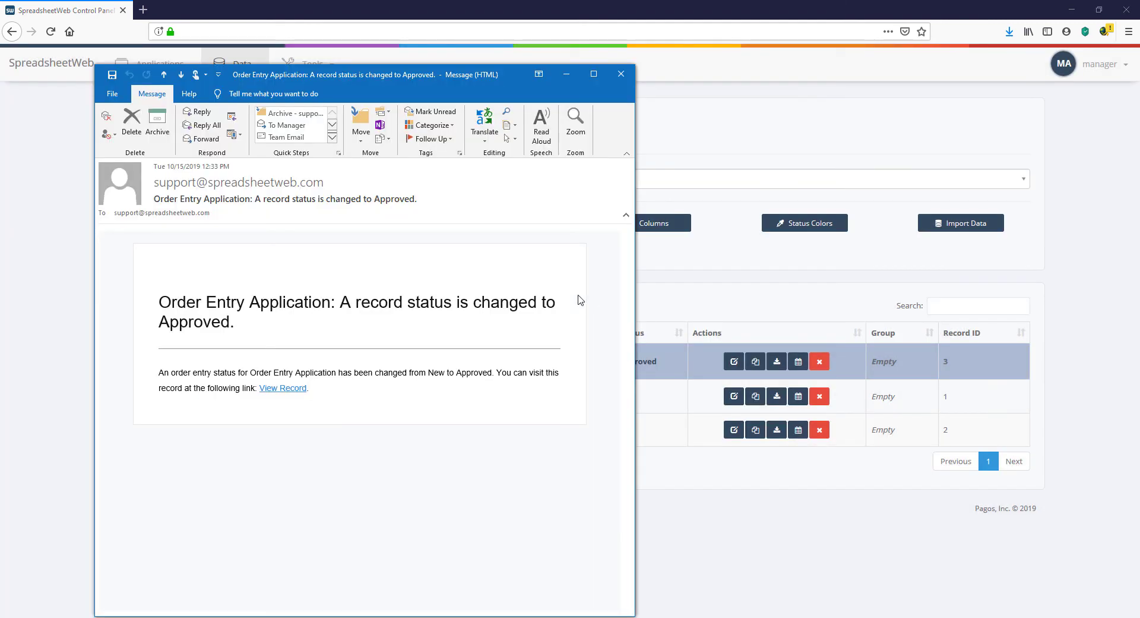
{"action": "left_click", "coordinate": [703, 257]}
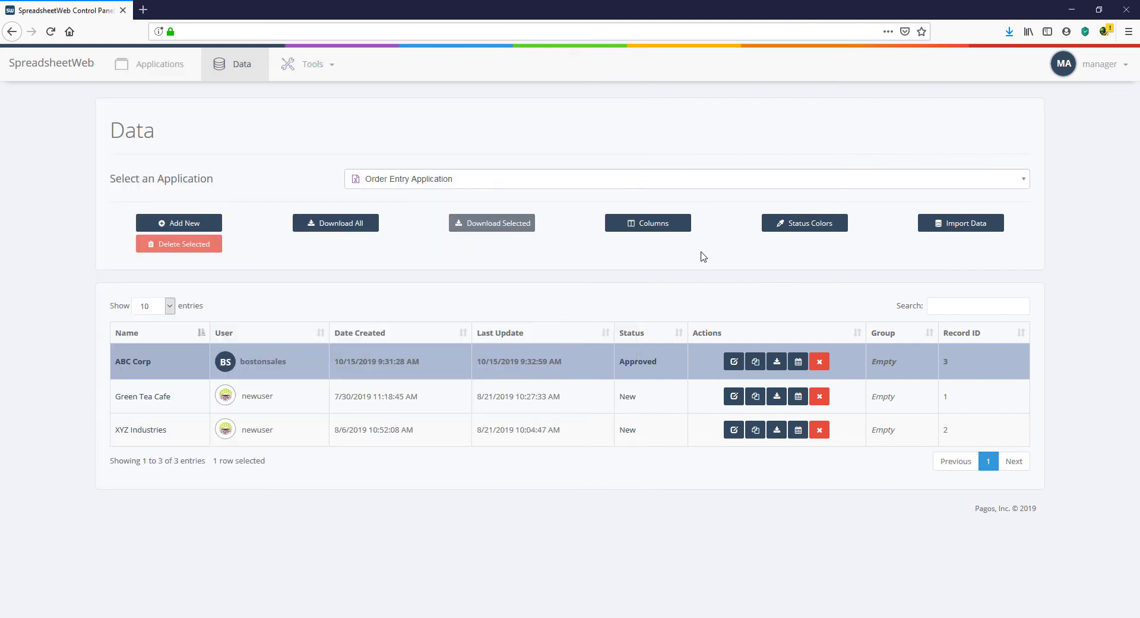